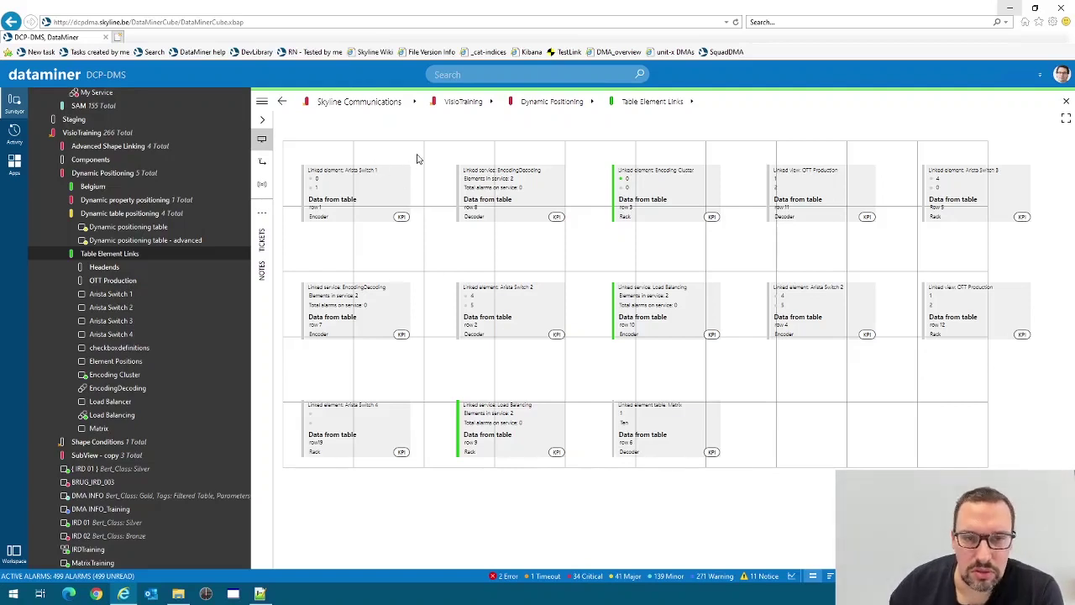
Open the drawing of the Table Element Links view for editing in Visio, with macros enabled
right_click(407, 162)
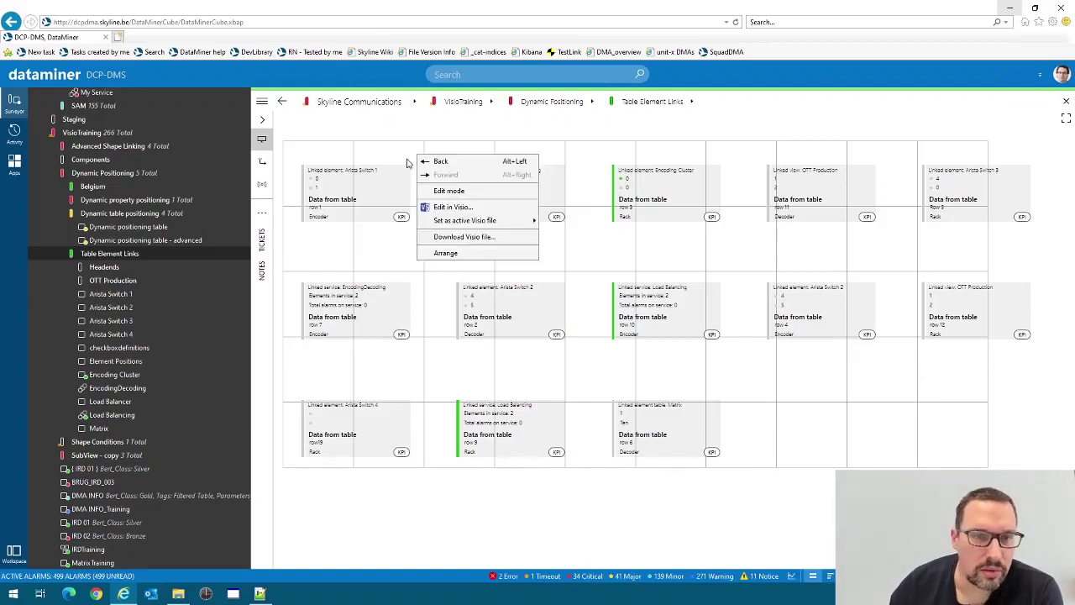
click(457, 207)
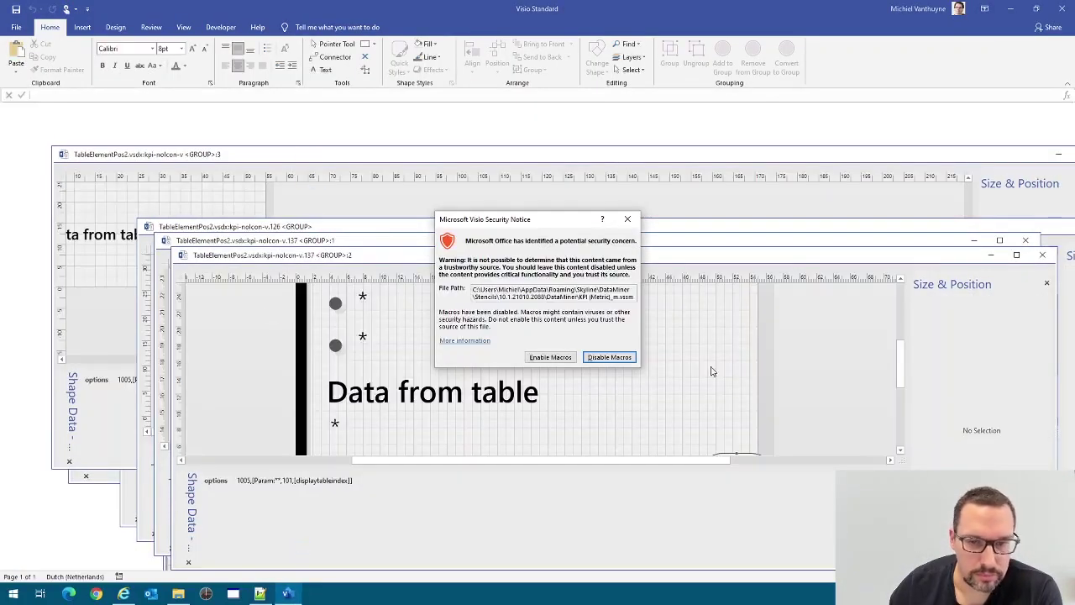
click(550, 357)
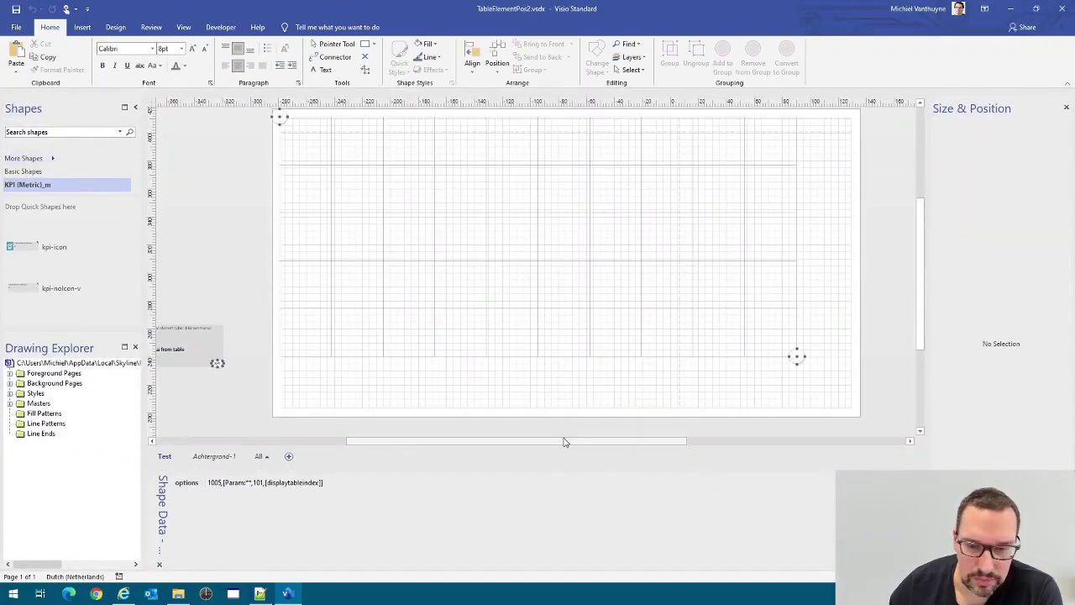
Inspect the shape data of the Linked view shape beside the page, including its SubscriptionFilter
drag(564, 442, 377, 449)
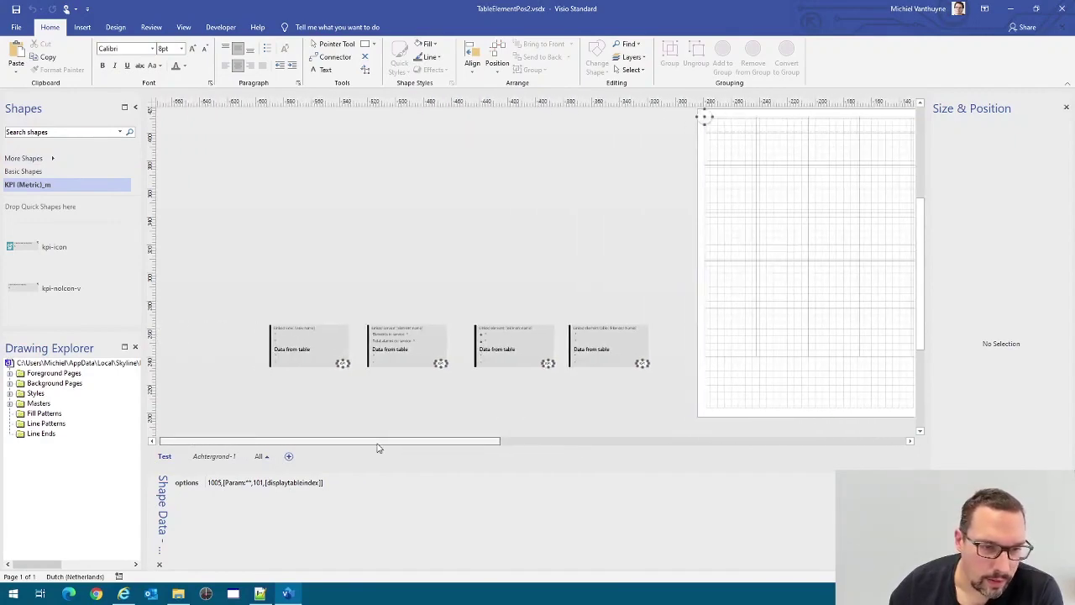
click(299, 337)
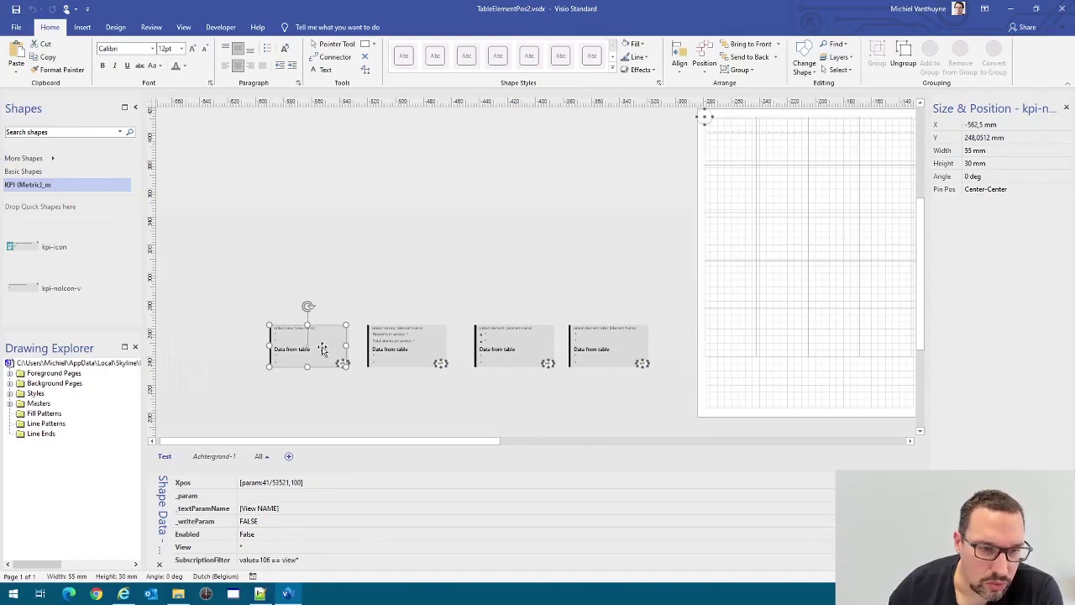
scroll(305, 352, up, 4)
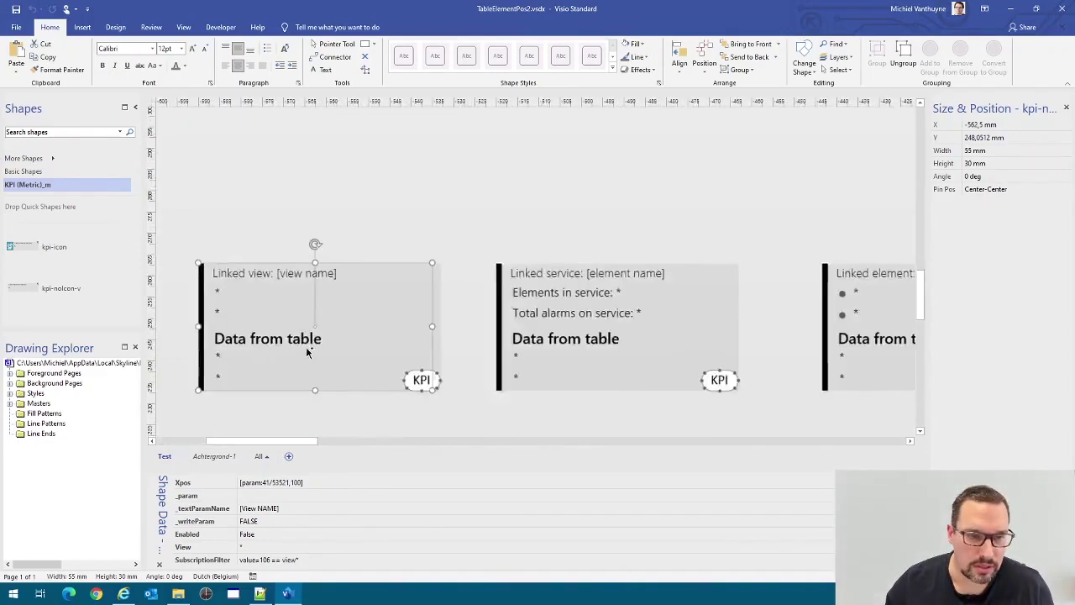
drag(282, 438, 261, 440)
scroll(640, 167, down, 1)
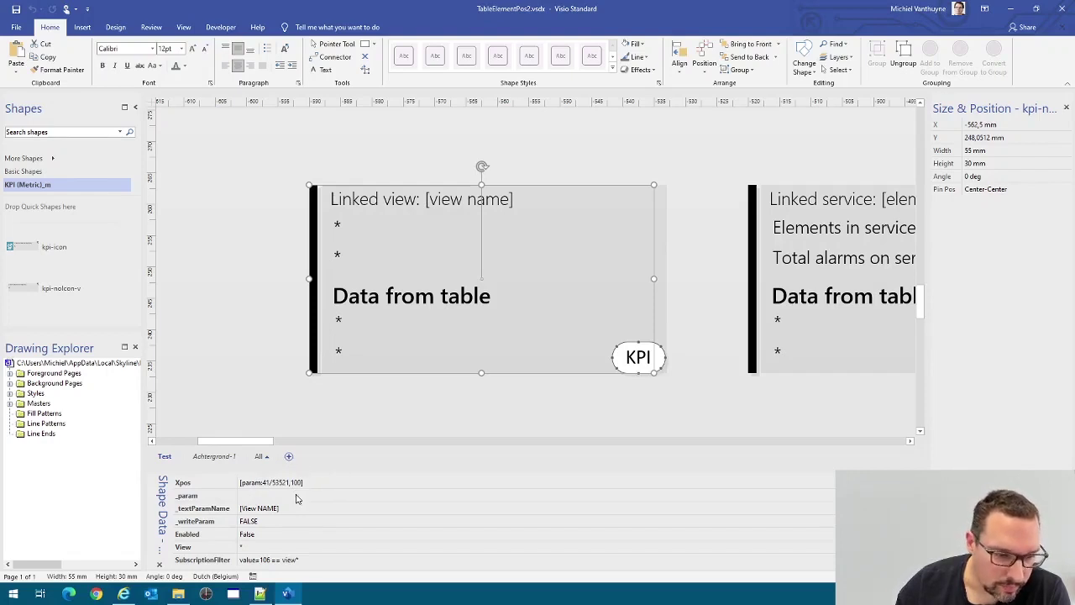
click(294, 561)
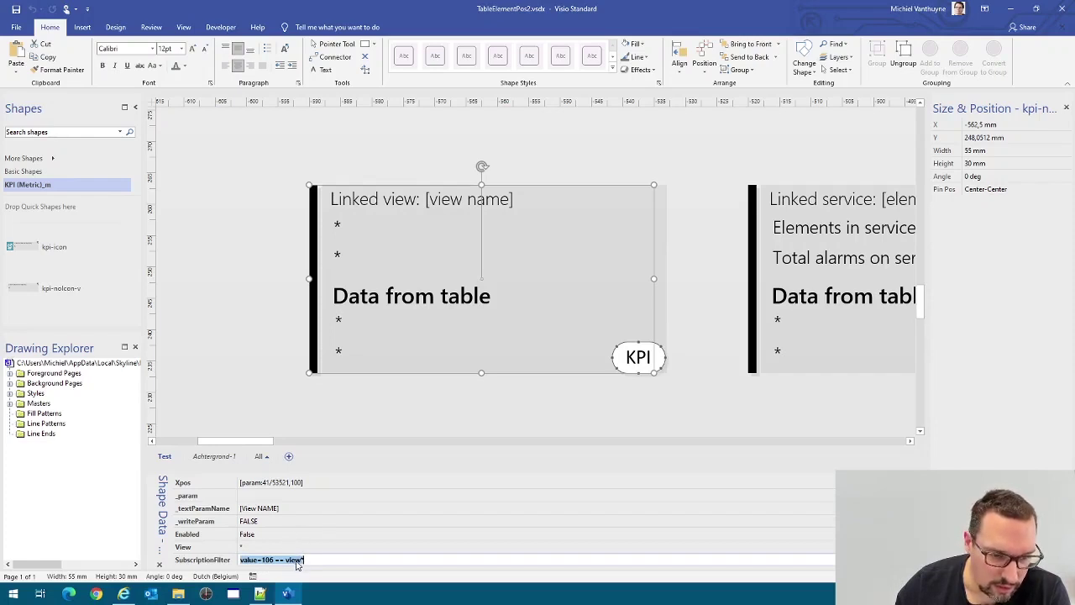
Check the Property shape data of the two placeholder lines under the Linked view title
click(269, 296)
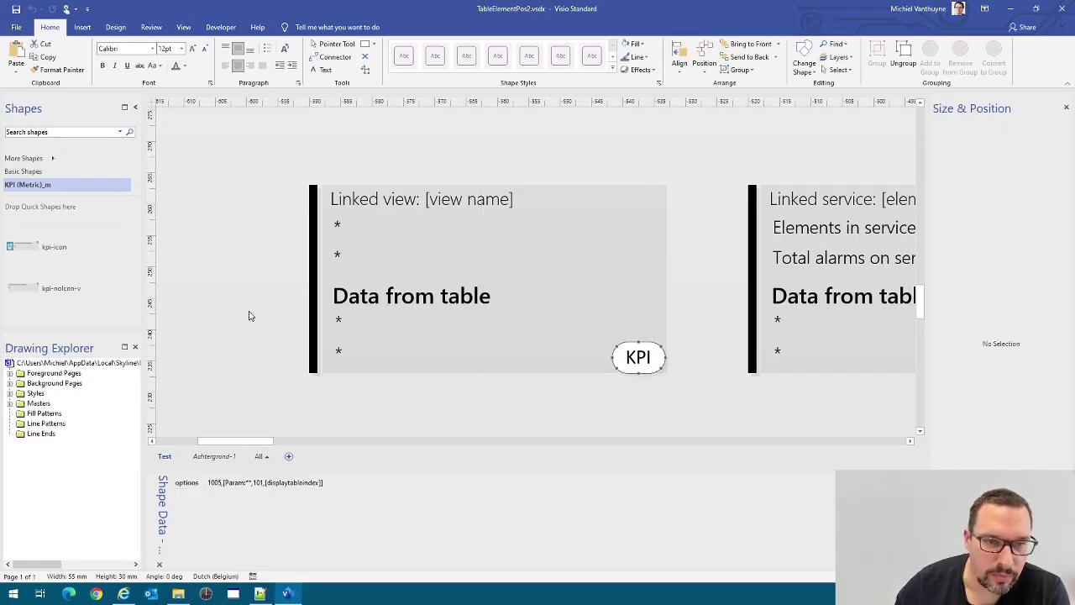
click(393, 203)
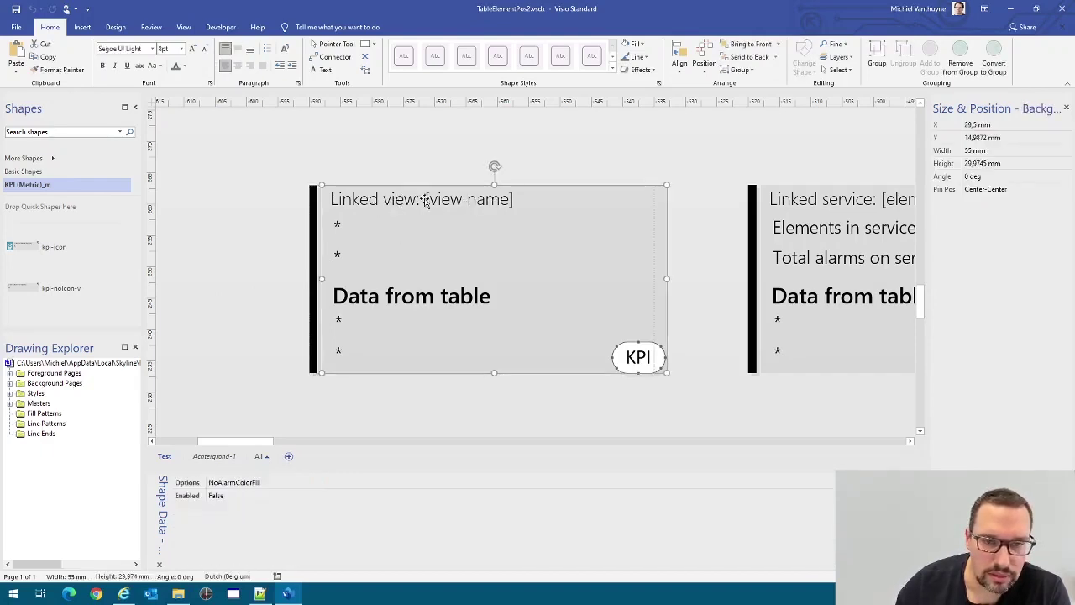
click(337, 225)
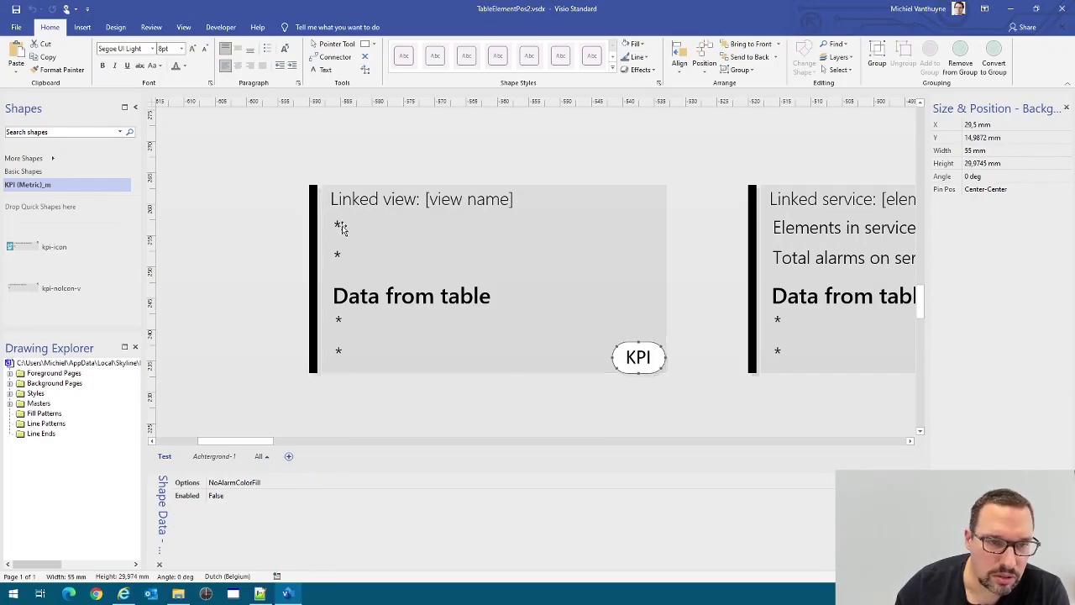
click(338, 227)
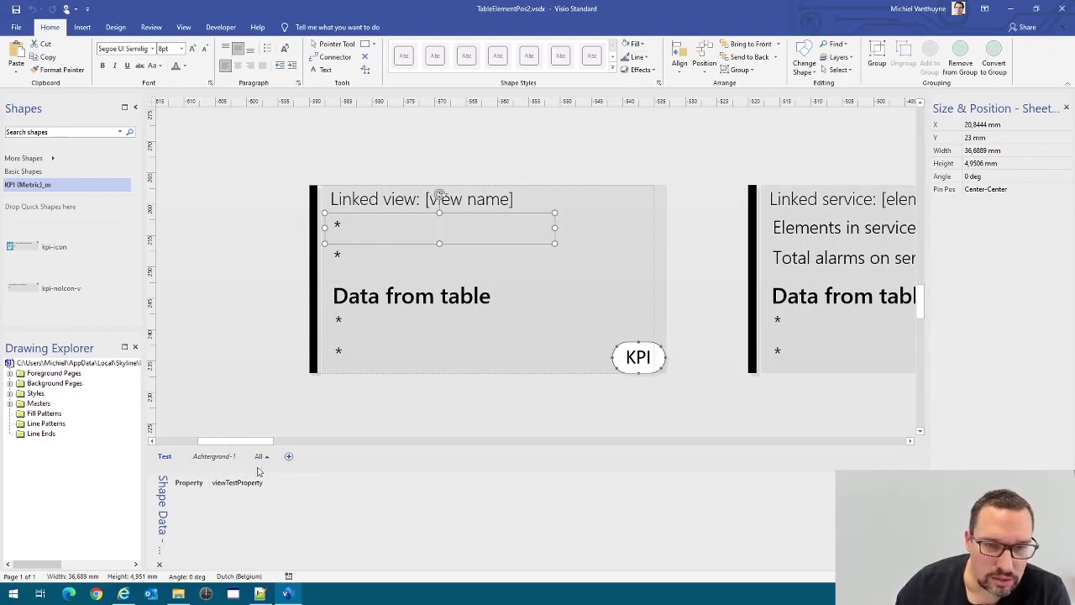
click(336, 253)
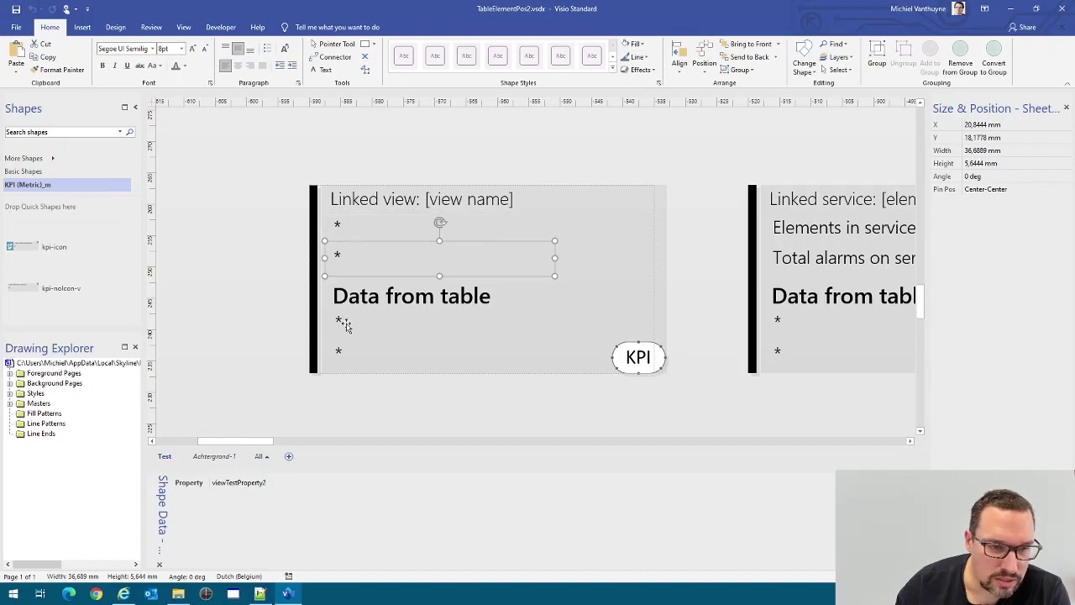
Delete the Property shape data item from the "Data from table" heading in the Linked view shape
click(361, 296)
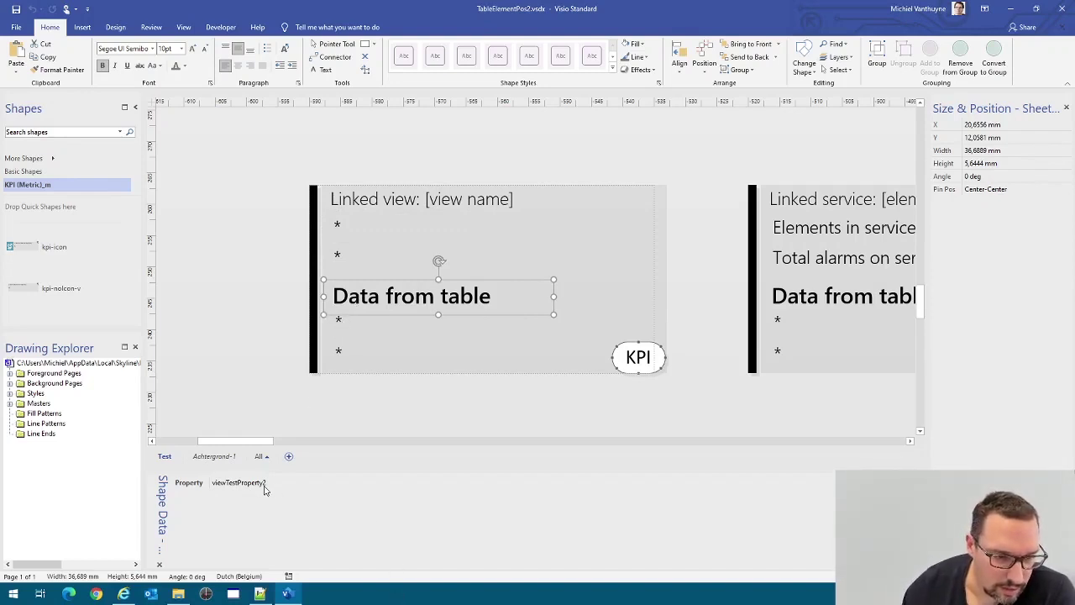
right_click(349, 491)
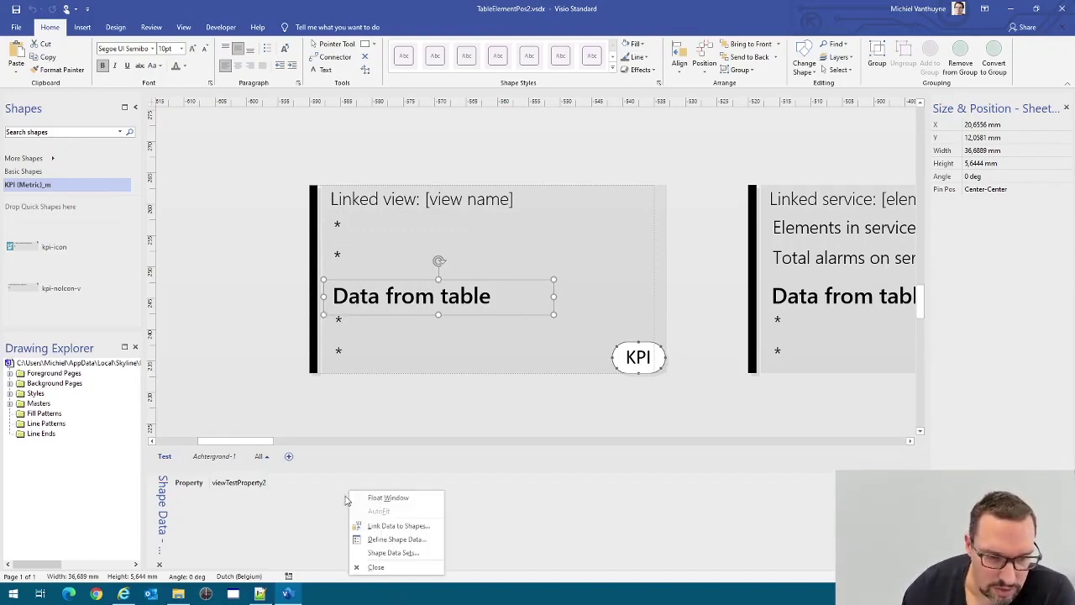
click(398, 539)
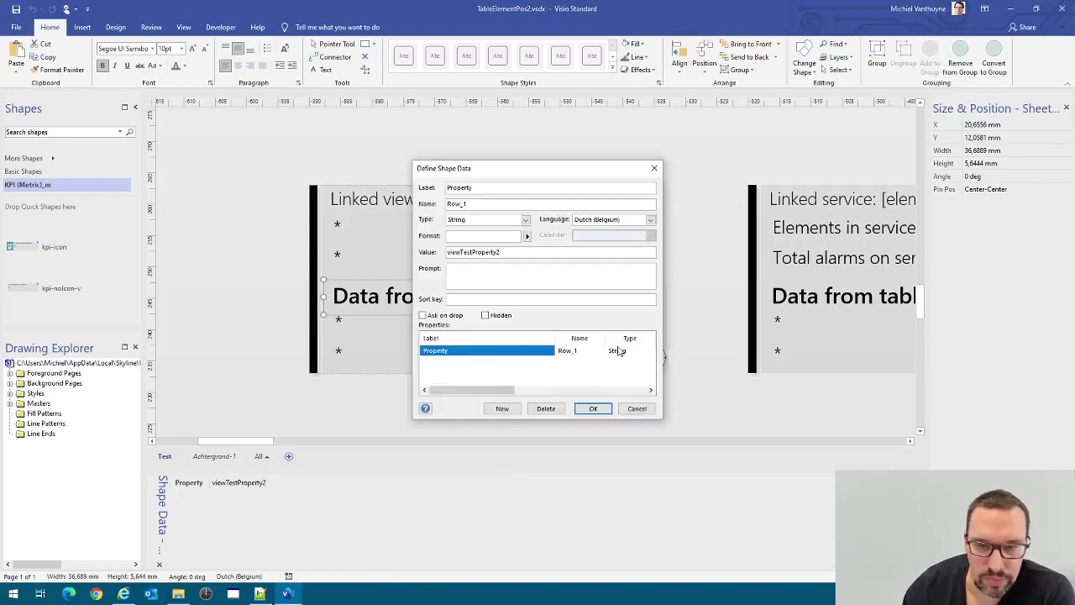
click(546, 409)
click(610, 410)
click(252, 302)
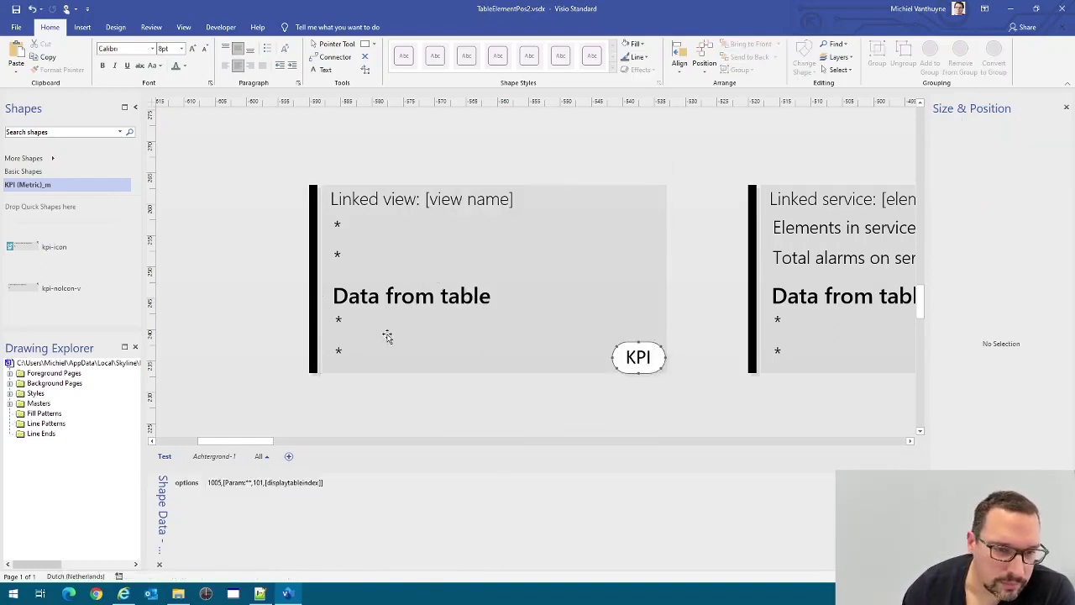
Check the Element and Parameter shape data of the two lines under "Data from table" in the Linked view shape
click(340, 322)
click(338, 321)
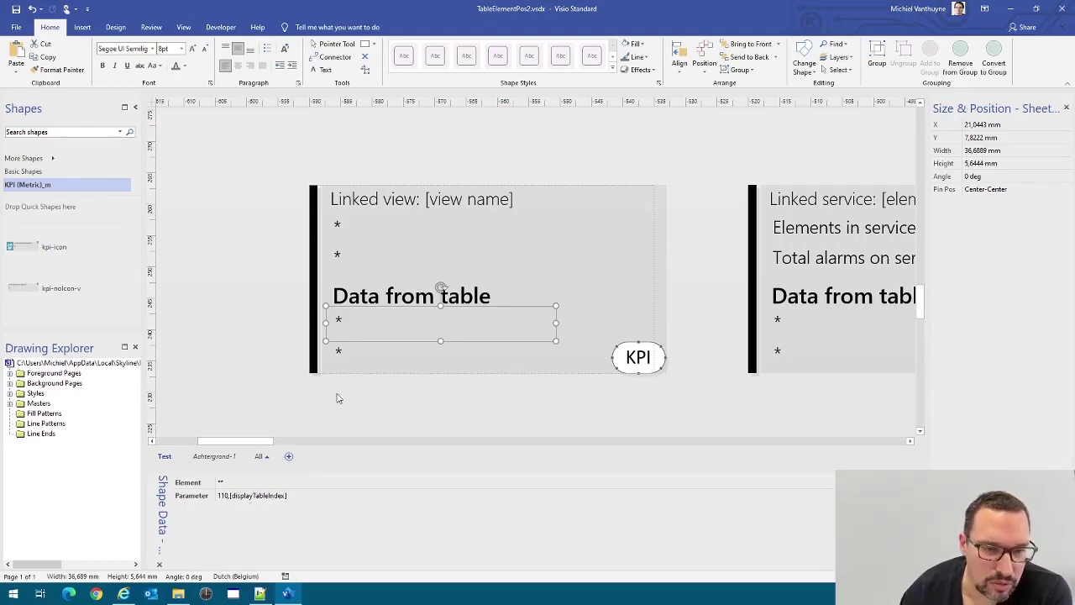
click(341, 351)
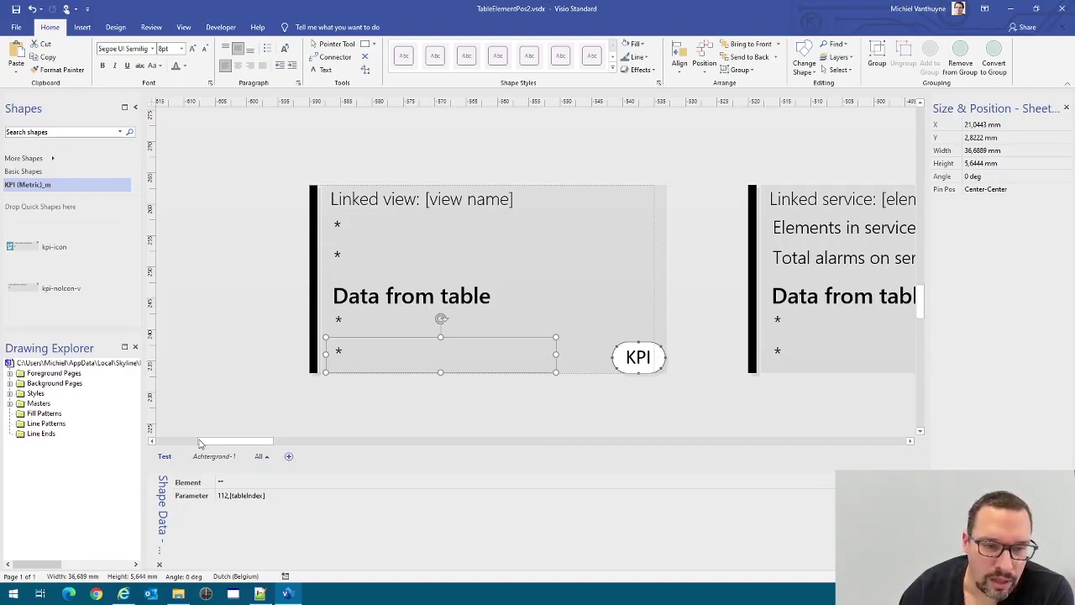
Inspect the shape data of the Linked service shape and of its "Elements in service" and "Total alarms on service" lines
drag(235, 443, 274, 443)
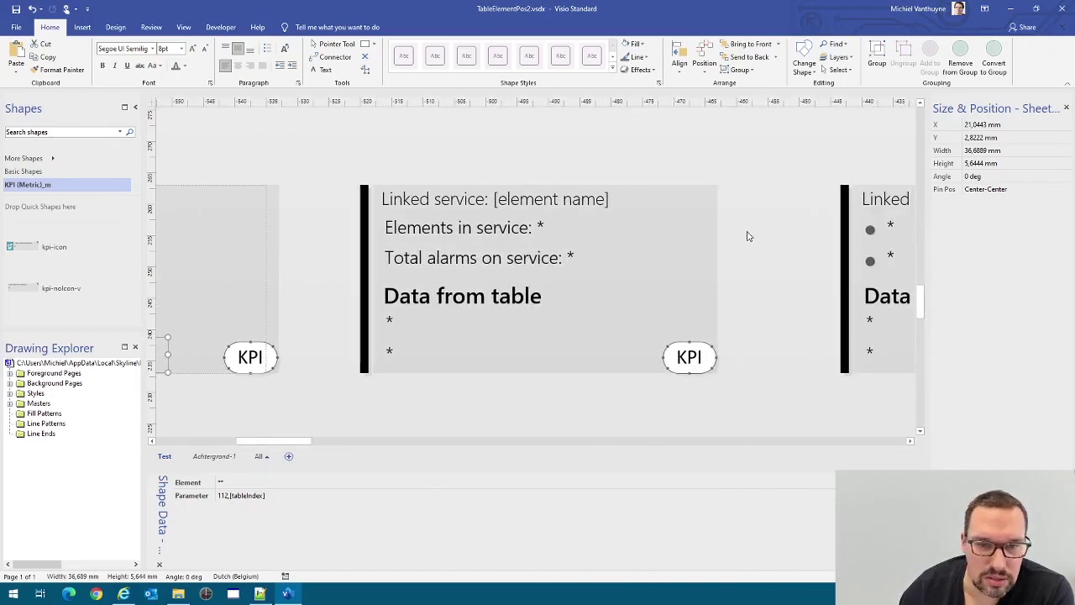
click(453, 234)
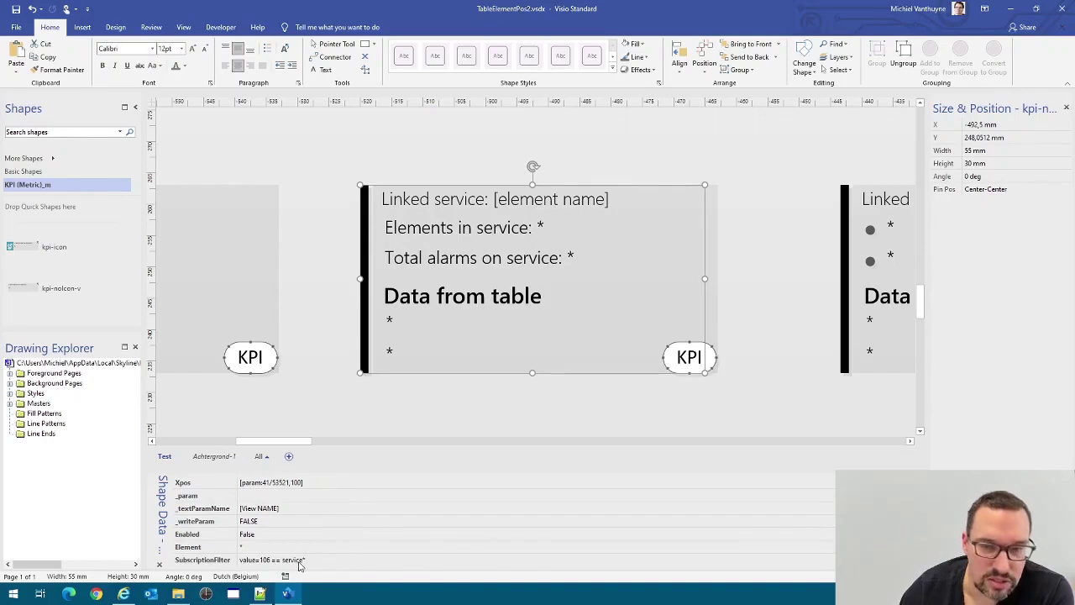
click(442, 232)
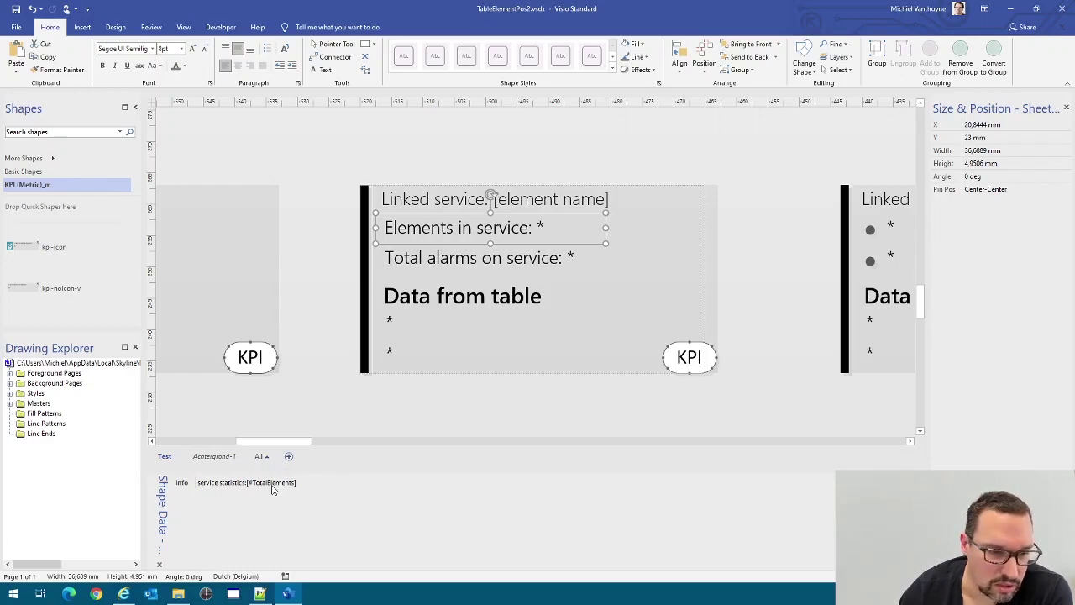
click(437, 256)
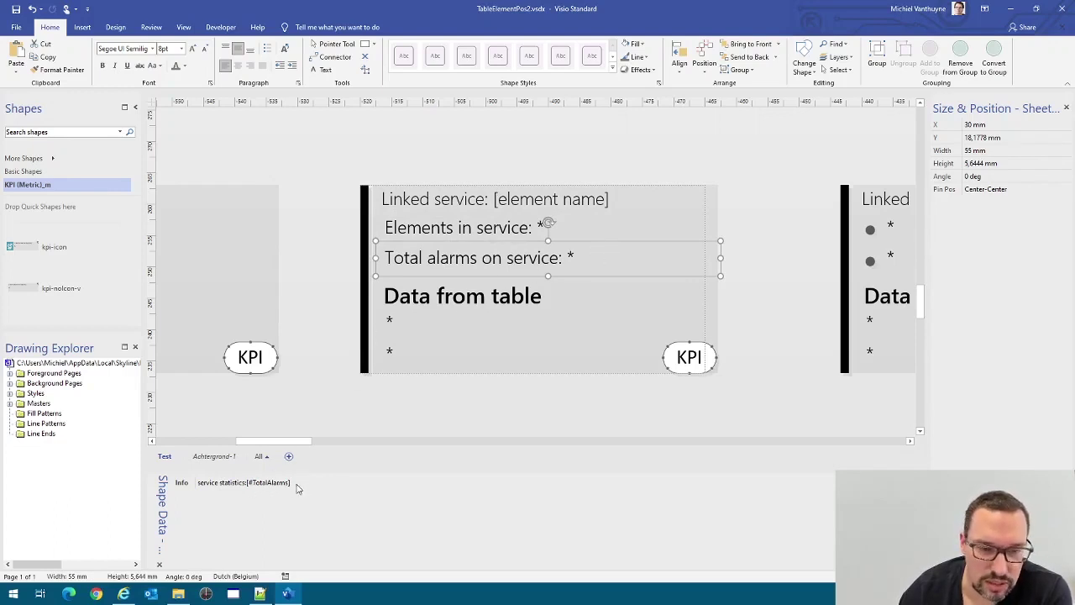
click(508, 239)
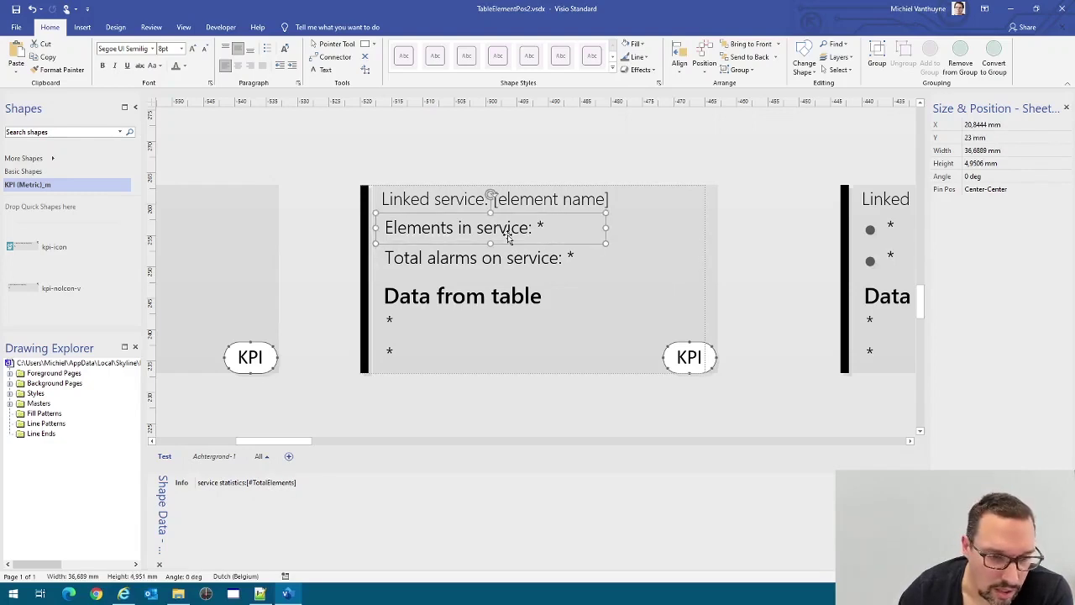
click(494, 259)
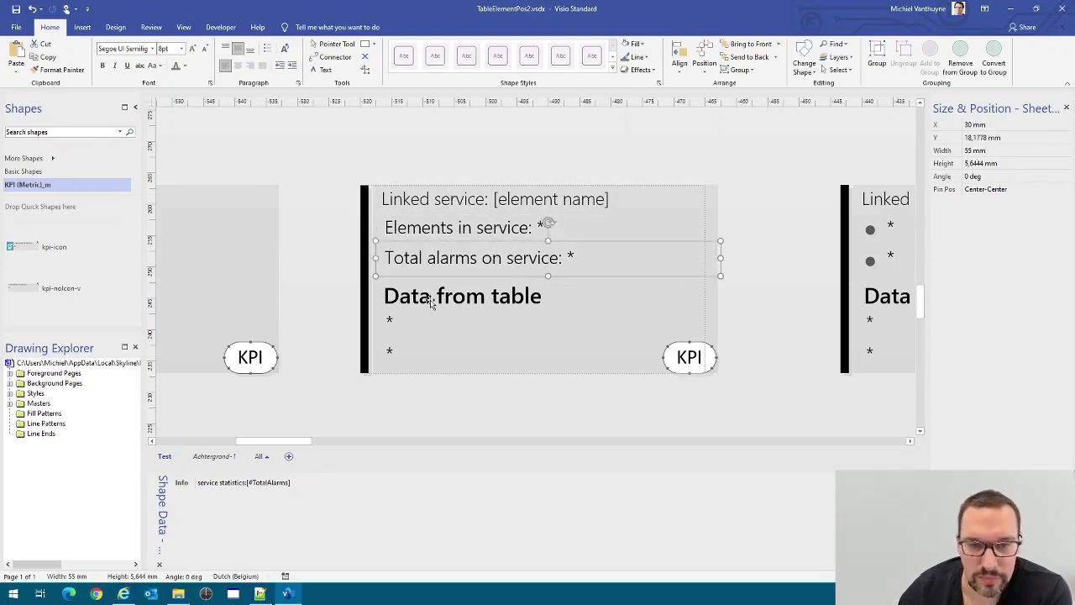
Check the shape data of the first table data line in the Linked service shape and of the Linked view shape's KPI button
click(395, 322)
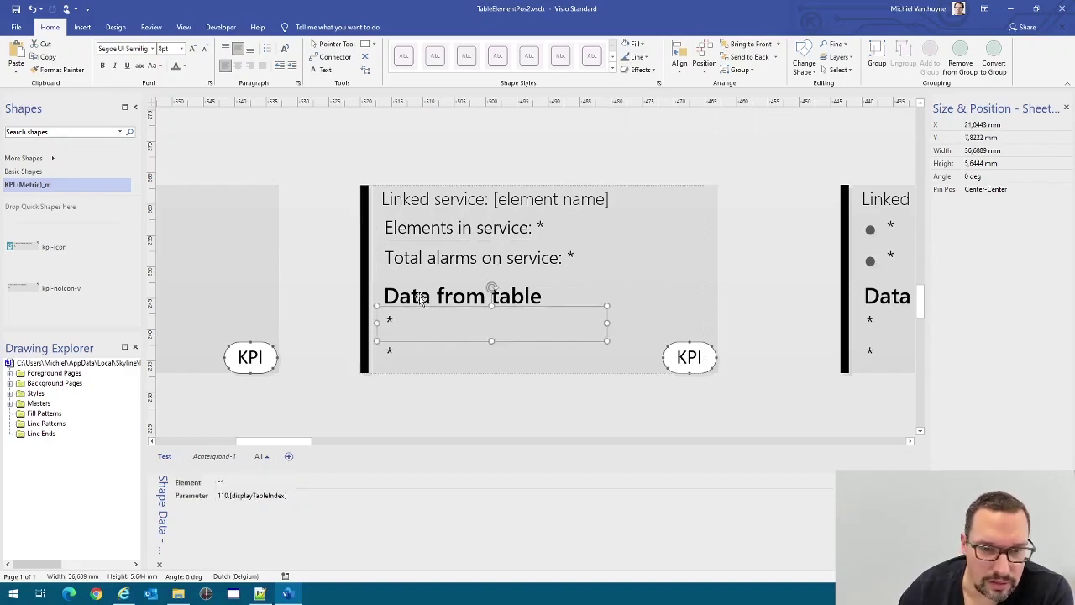
click(418, 303)
click(392, 321)
click(390, 323)
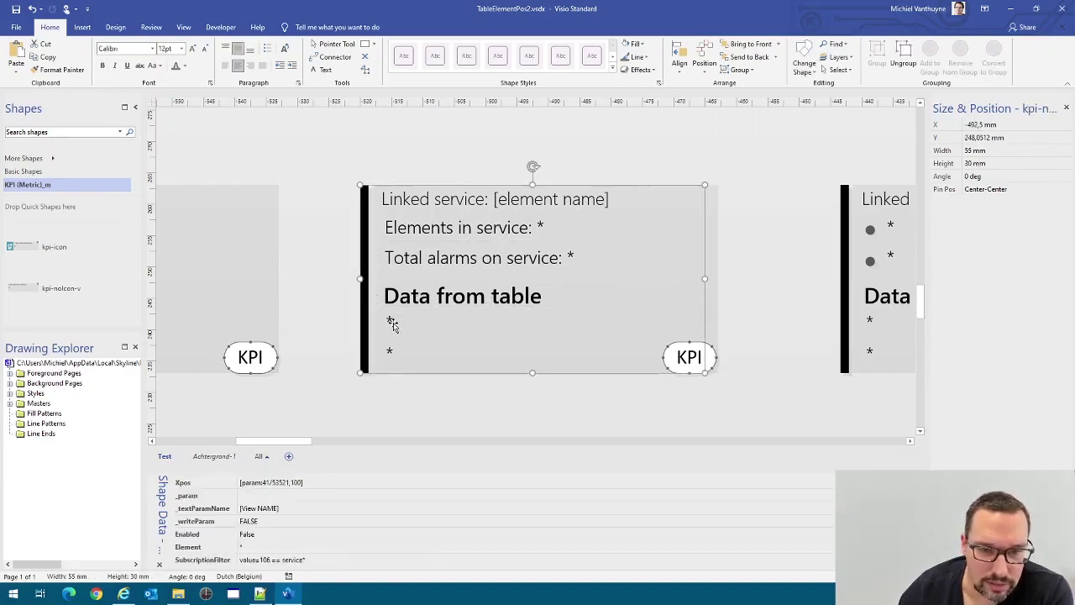
click(391, 323)
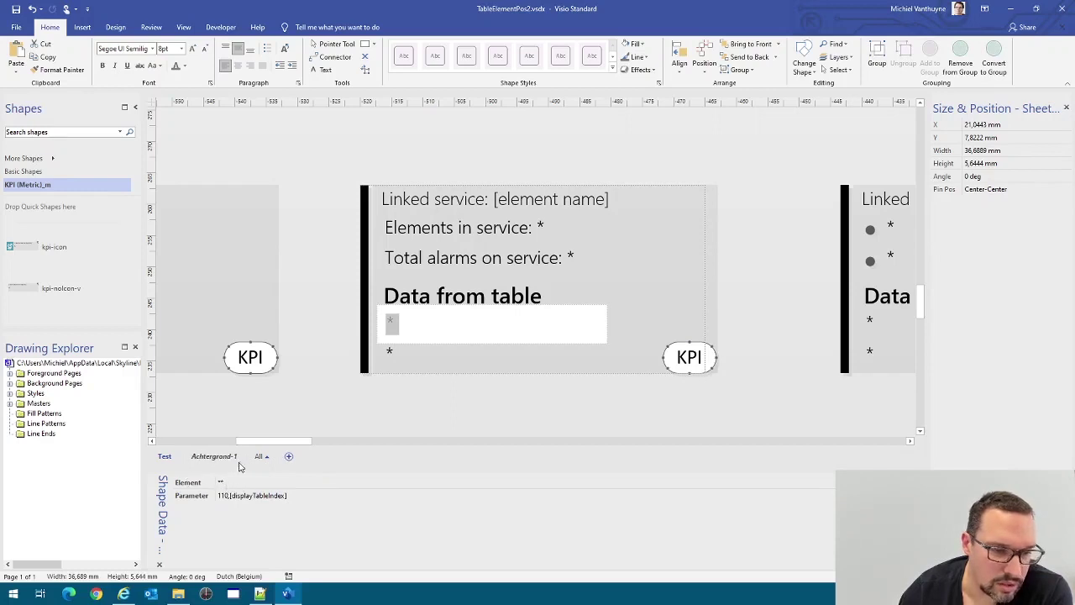
click(306, 403)
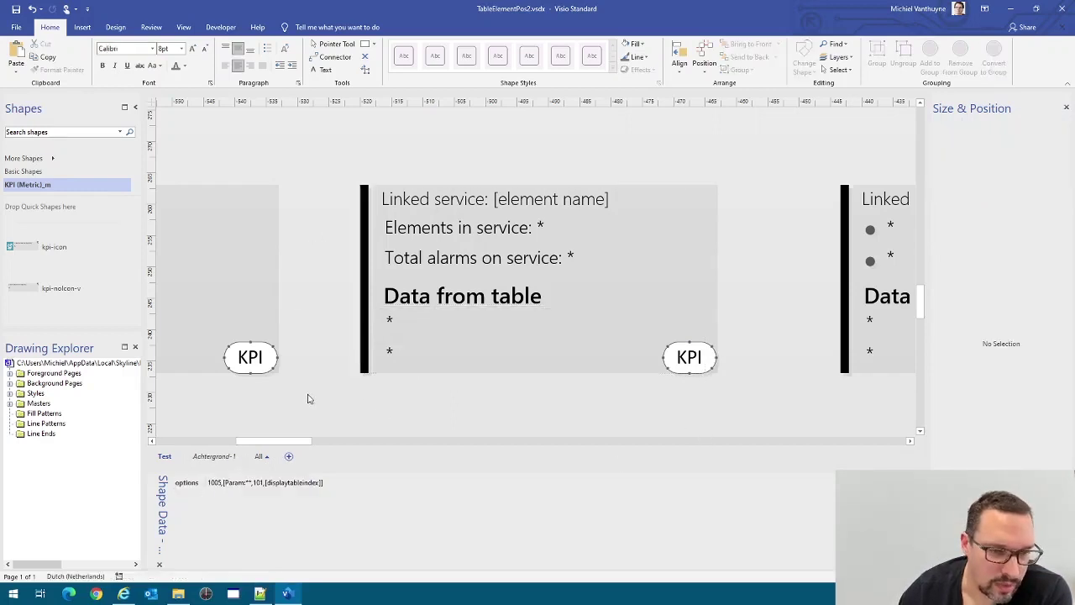
click(254, 356)
click(275, 359)
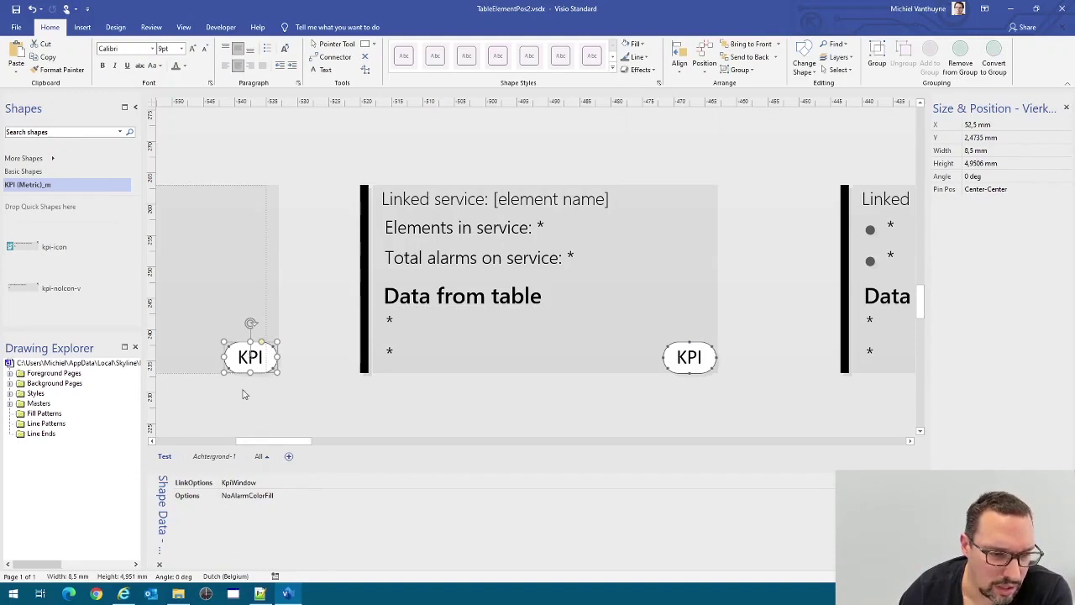
Inspect the shape data of the Linked element shape, its first table data line and its two alarm parameter lines
drag(263, 437, 321, 445)
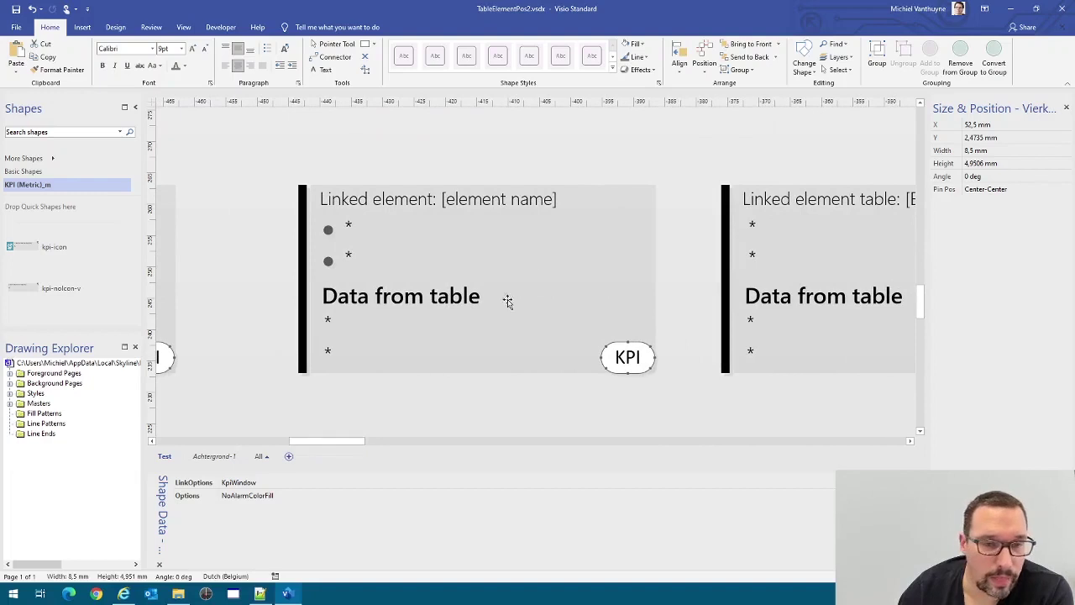
click(433, 254)
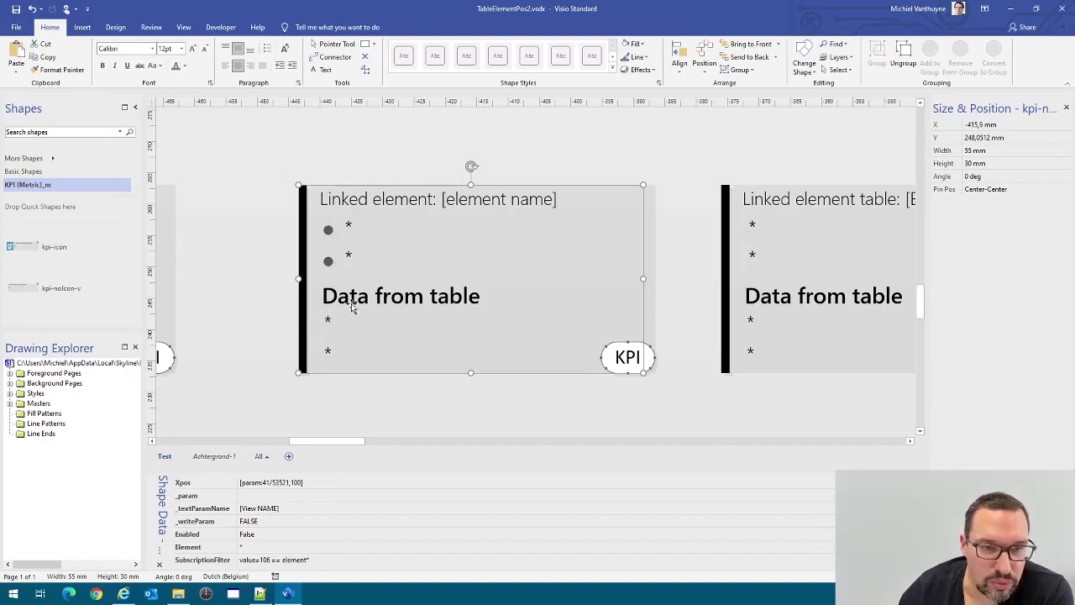
click(329, 321)
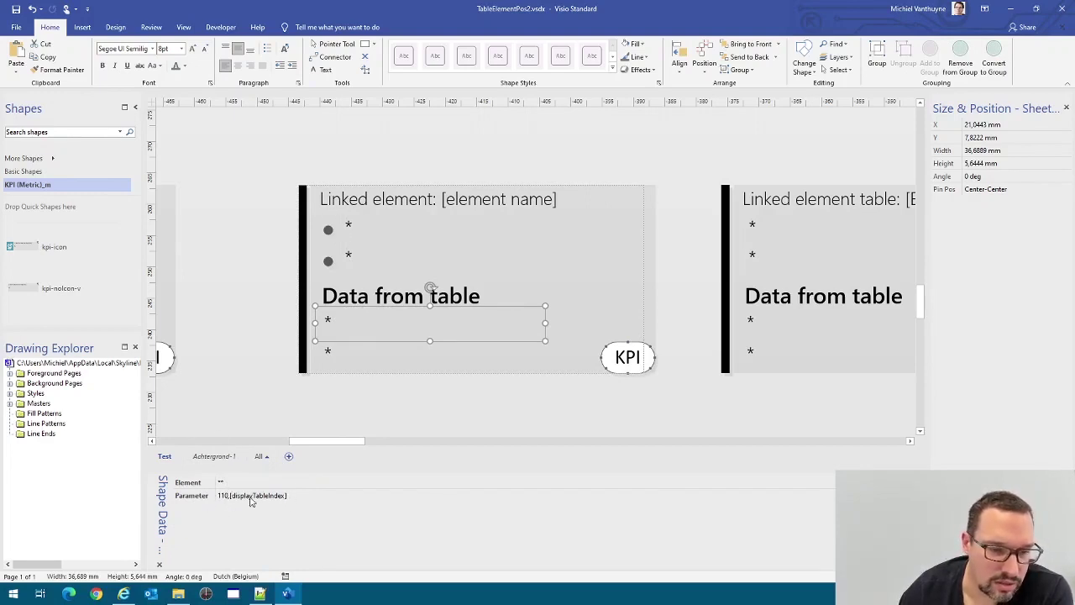
click(346, 228)
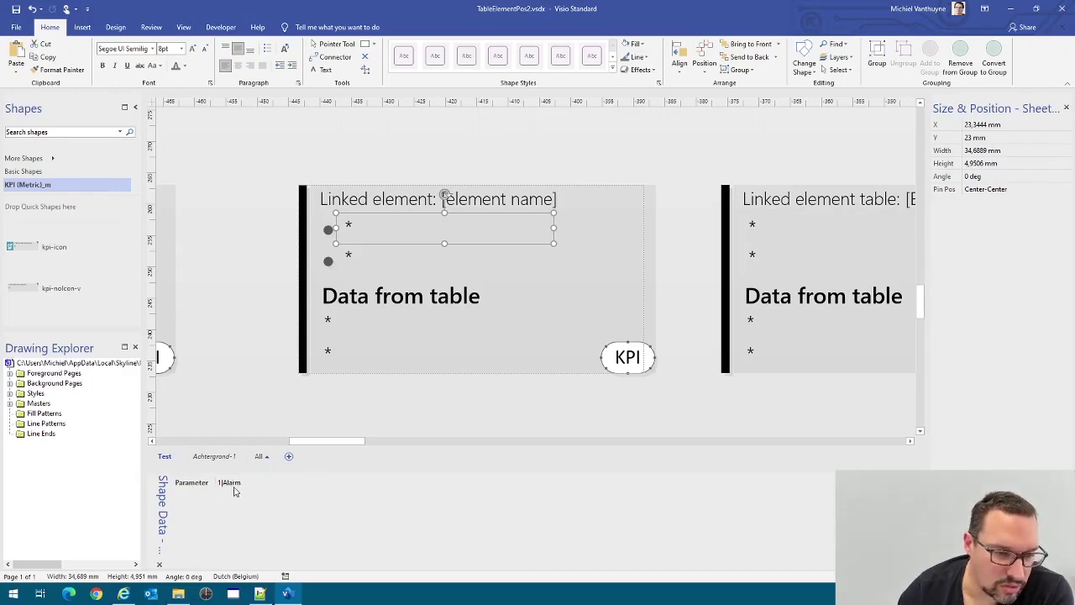
click(350, 259)
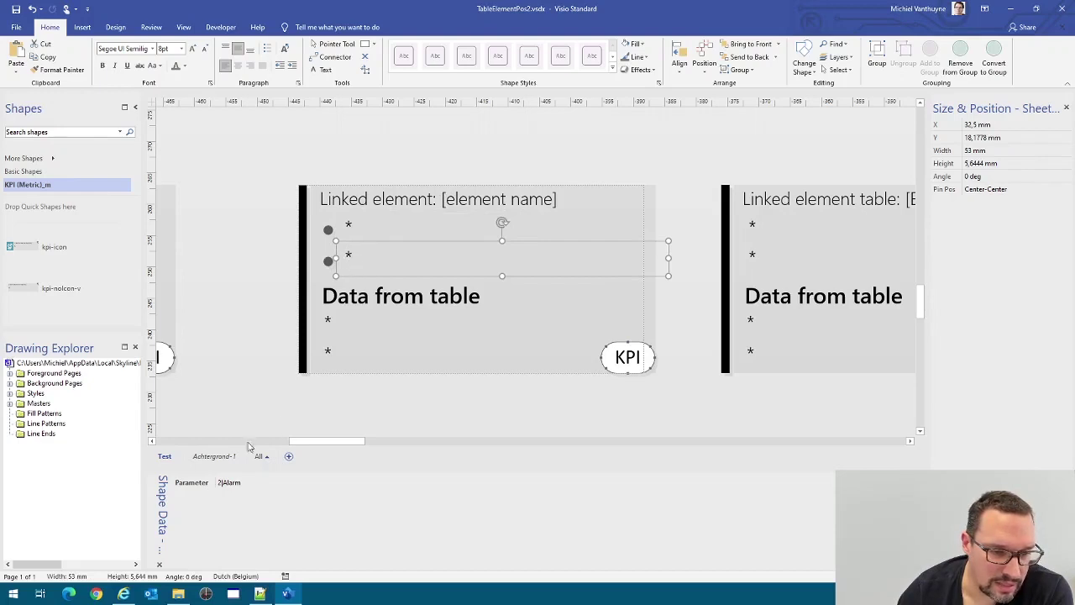
Review the shape data of the Linked element shape, its two alarm lines and its first line under "Data from table"
click(258, 220)
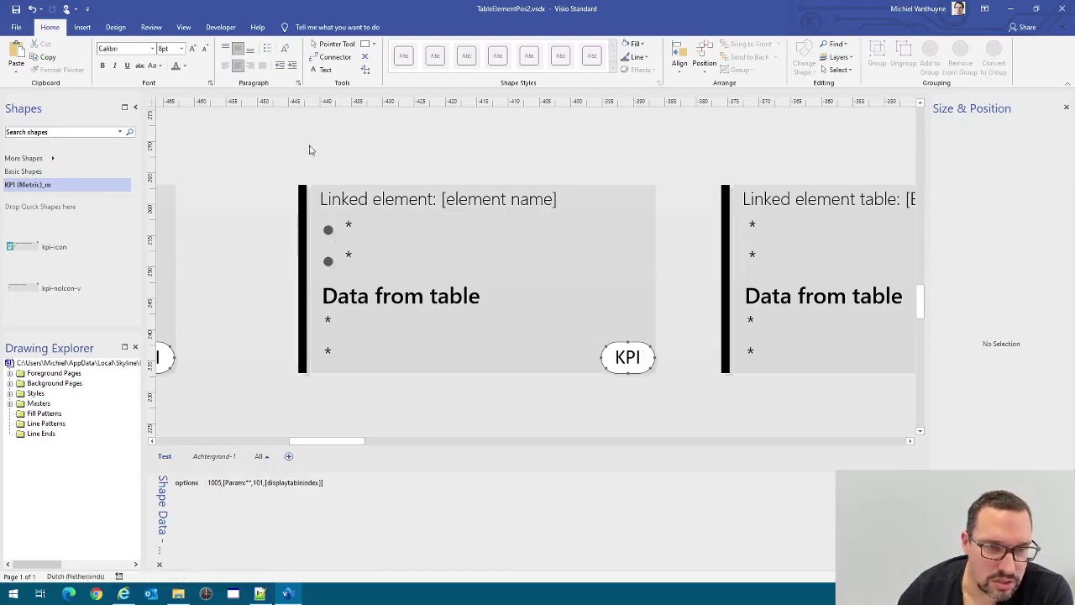
click(371, 207)
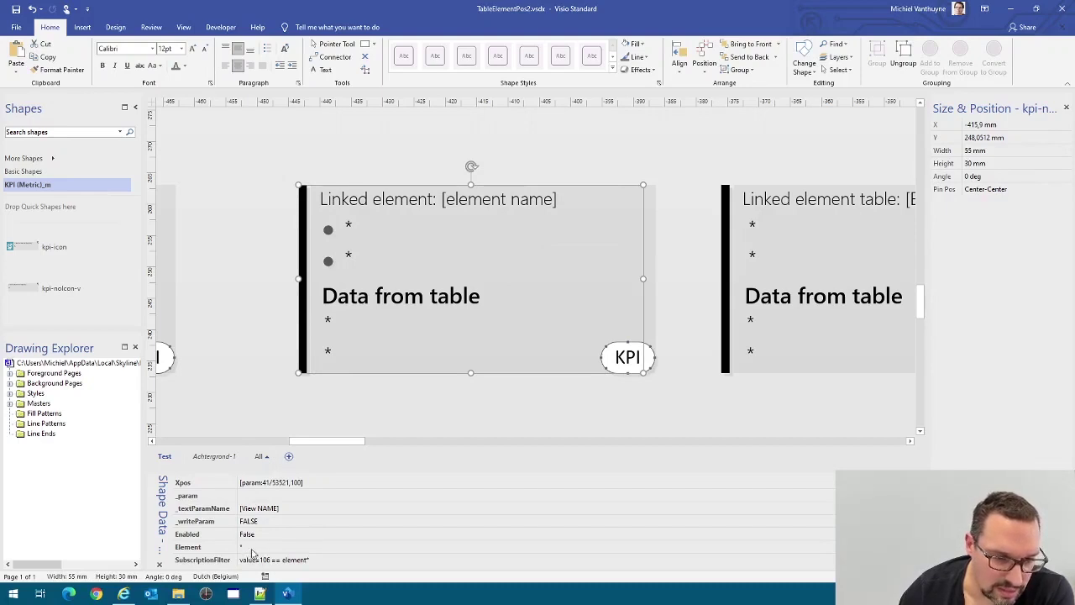
click(324, 381)
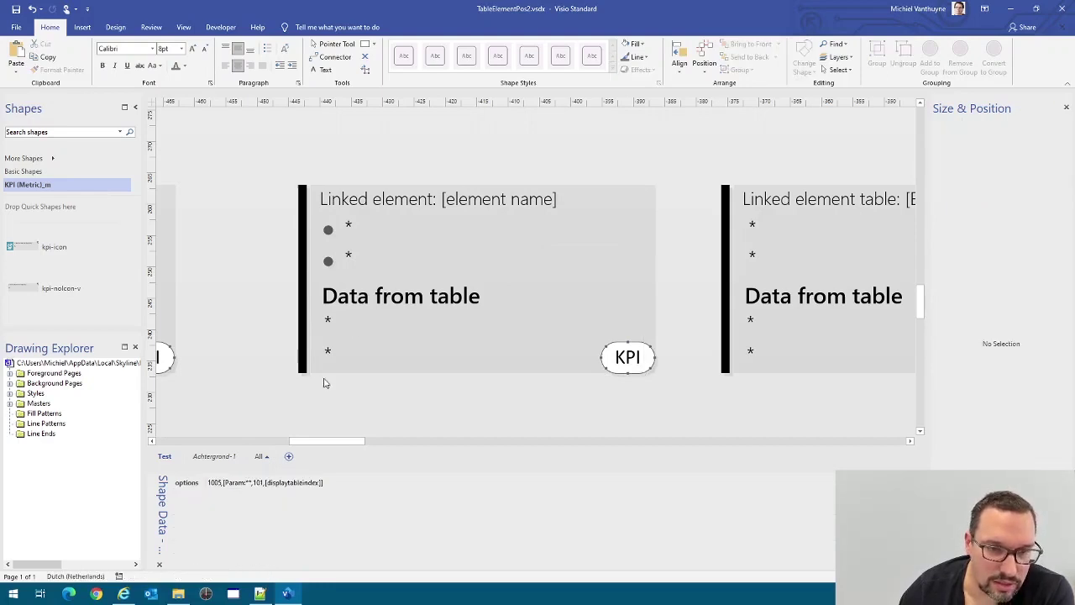
click(349, 251)
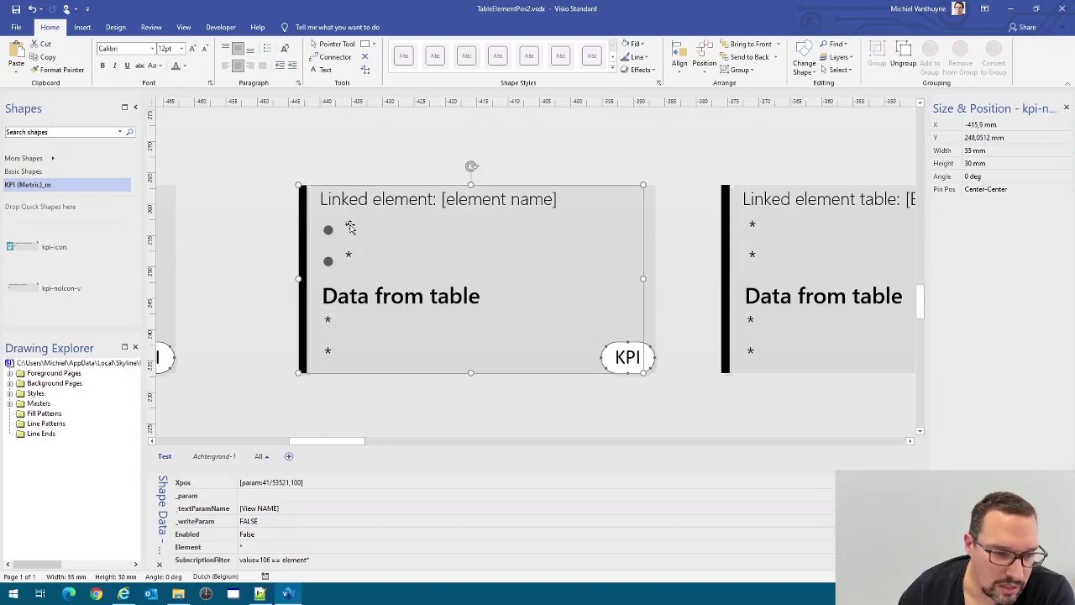
click(350, 227)
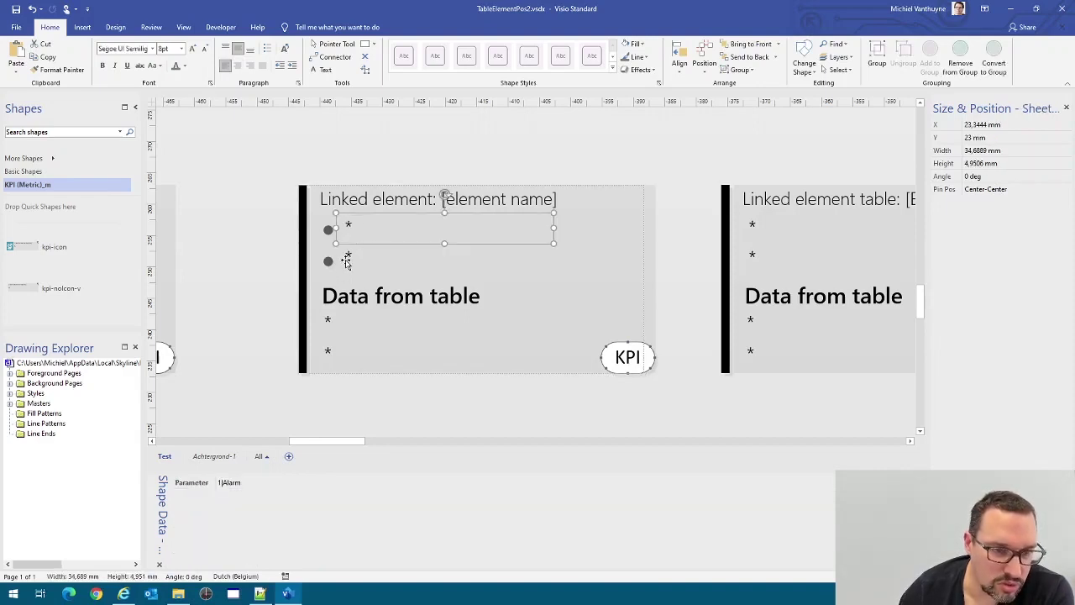
click(346, 260)
click(330, 324)
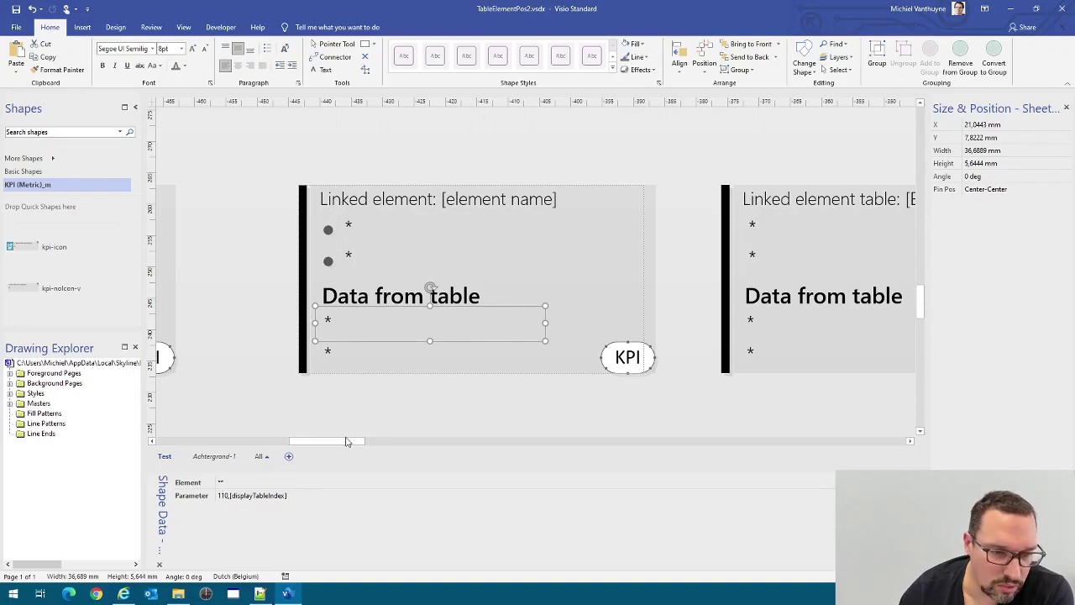
Compare the SubscriptionFilter and Element or View shape data of the Linked service and Linked view shapes
drag(344, 442, 310, 445)
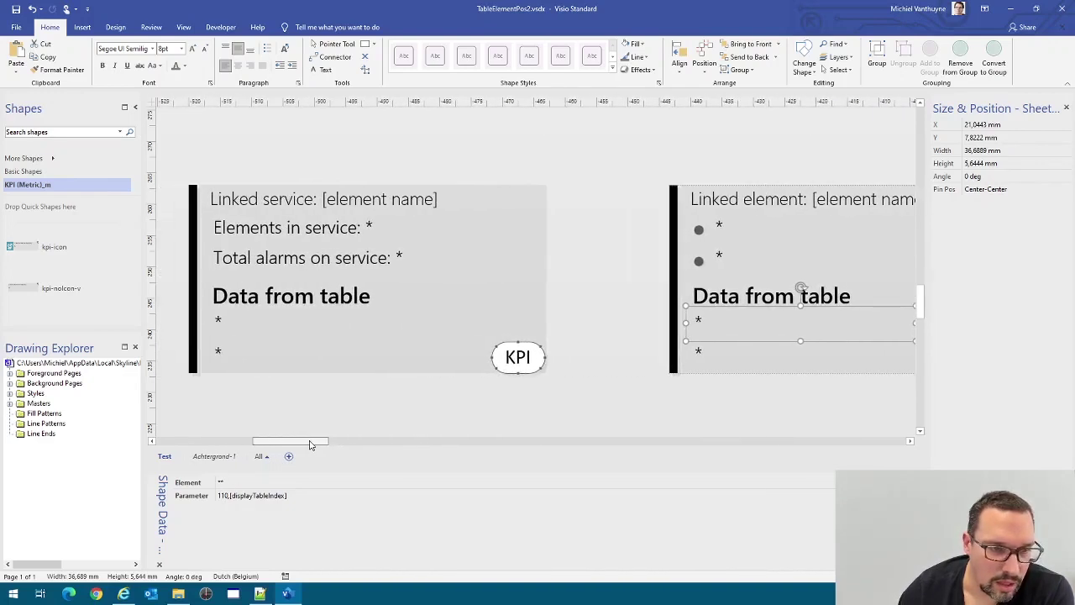
click(430, 253)
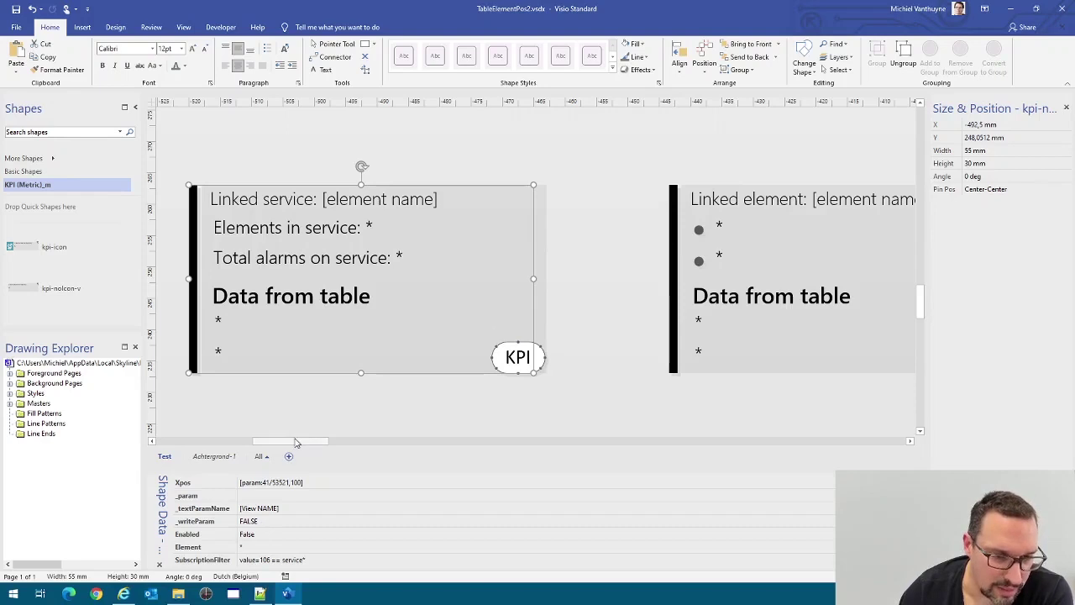
drag(290, 447, 252, 448)
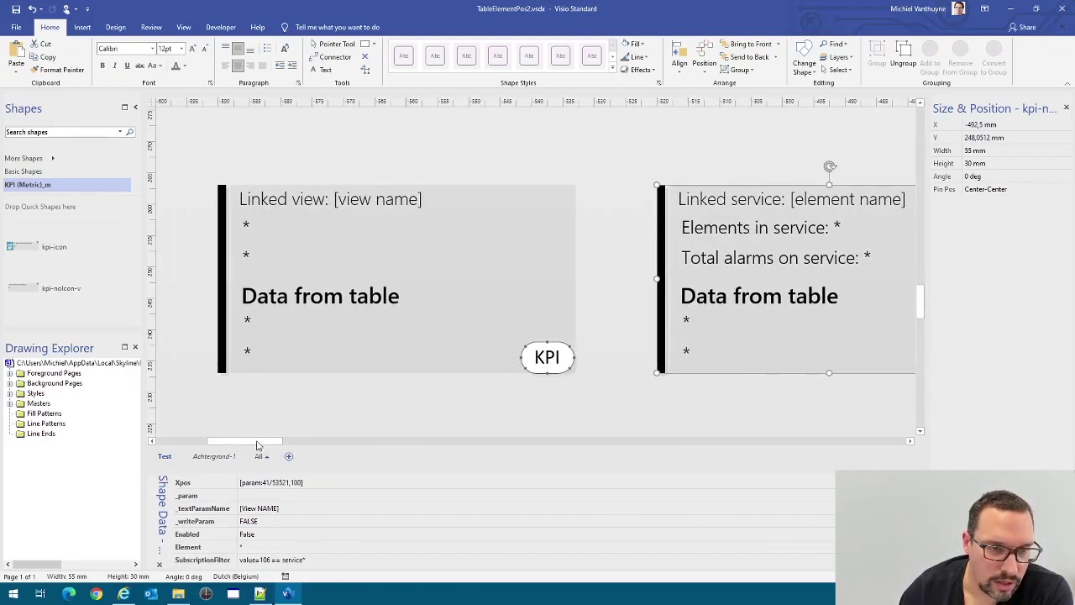
click(384, 227)
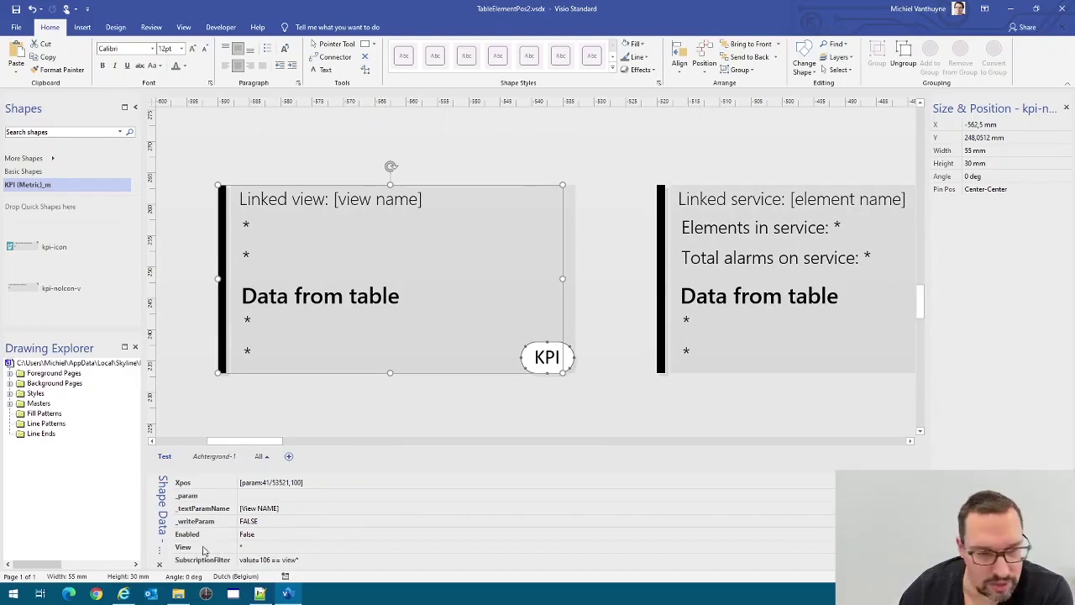
click(242, 548)
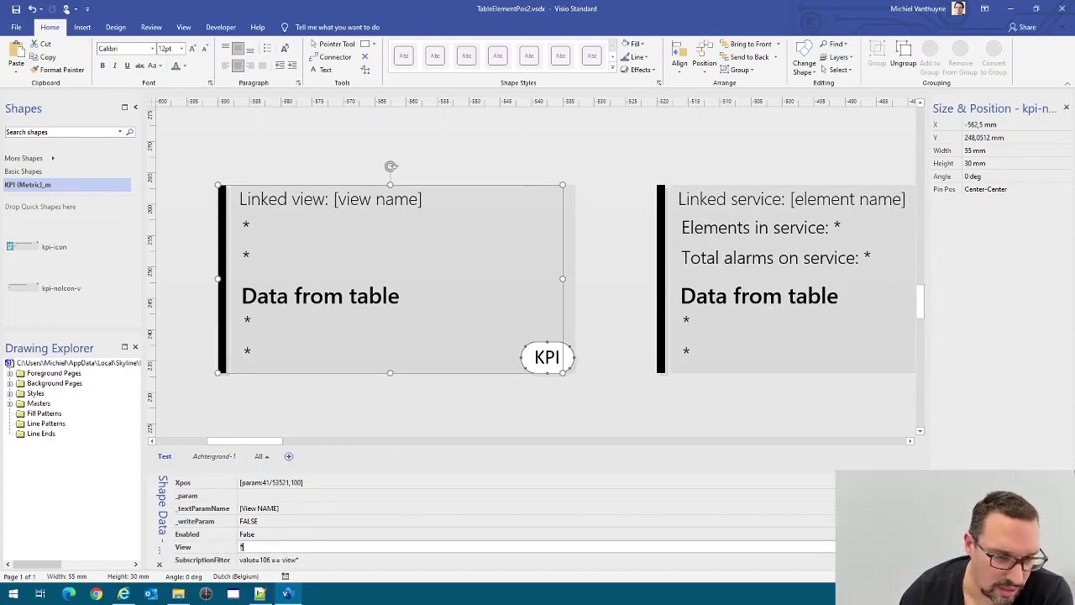
Check the Parameter shape data of the first line in the Linked element table shape
mouse_move(240, 441)
mouse_down()
mouse_move(379, 441)
mouse_move(337, 441)
mouse_up()
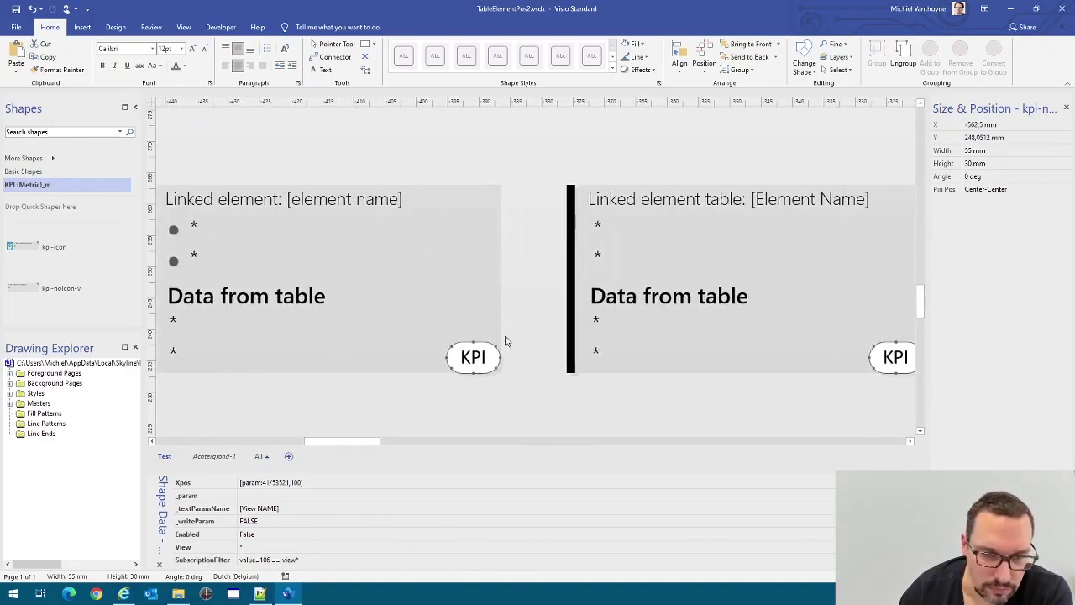
click(600, 226)
click(598, 226)
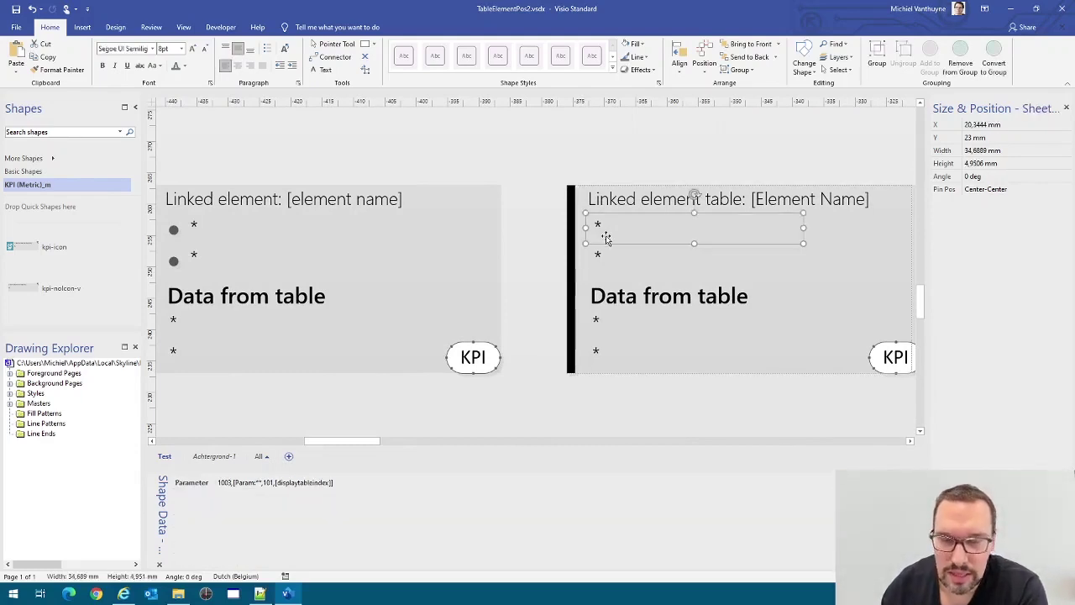
click(532, 173)
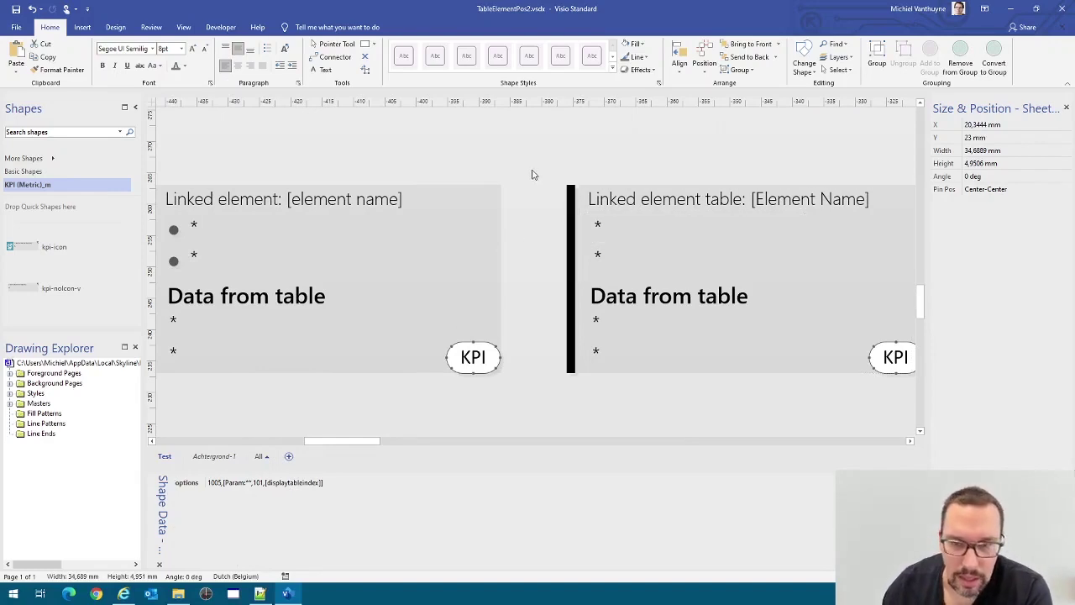
Inspect the shape data of the Linked element table shape, its background, both parameter lines and its first table data line
click(681, 208)
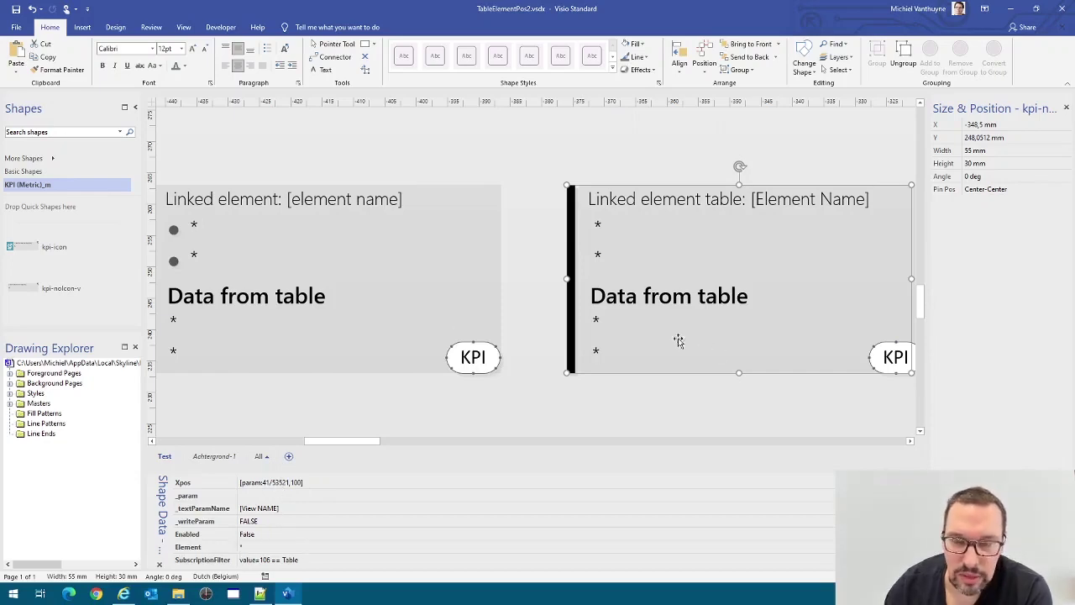
click(609, 224)
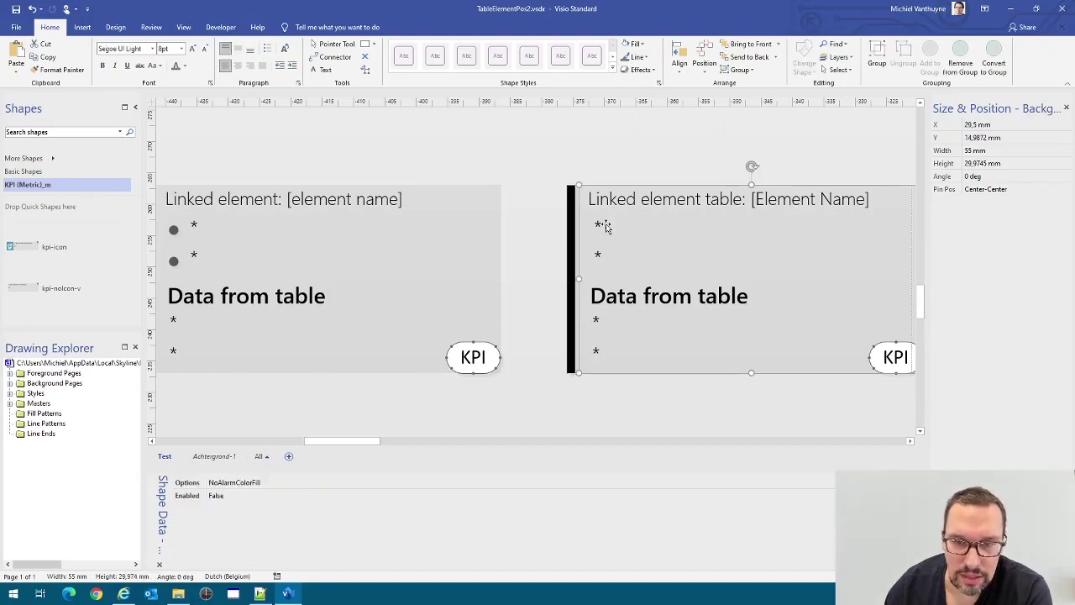
click(603, 226)
click(598, 224)
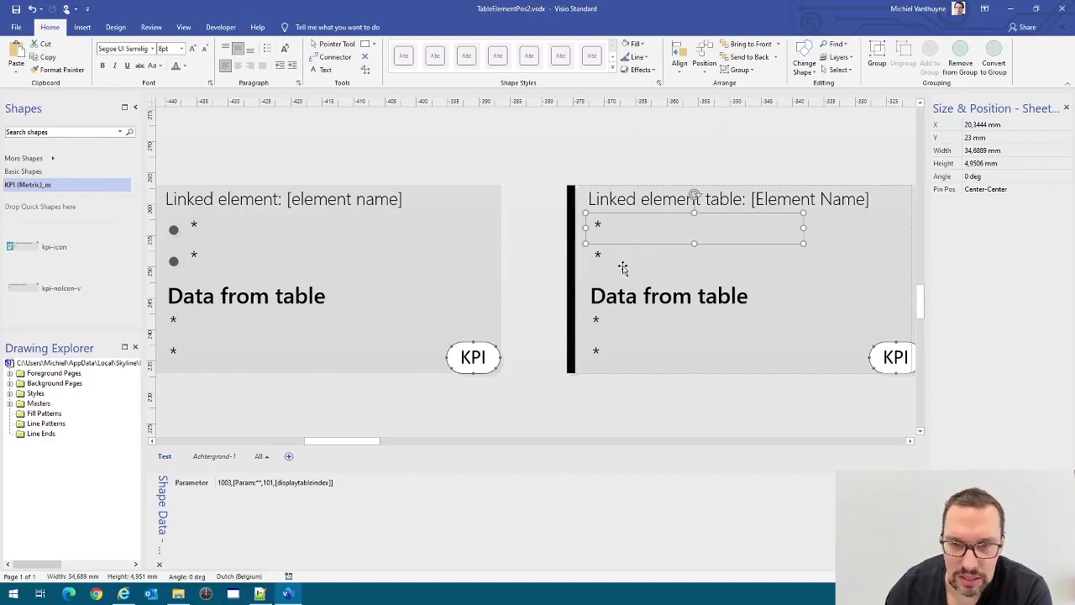
click(598, 256)
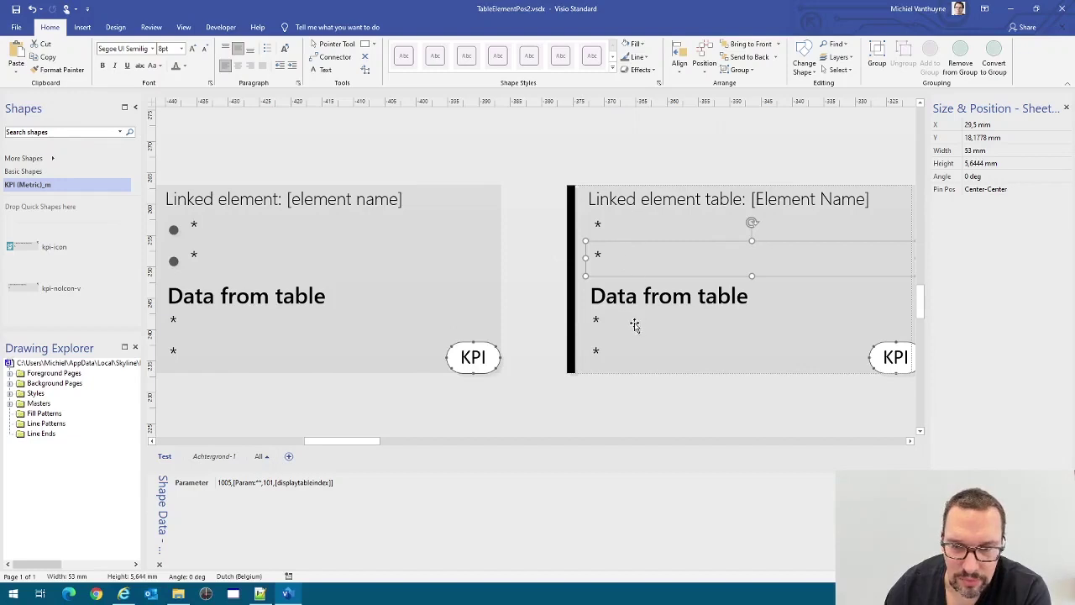
click(599, 322)
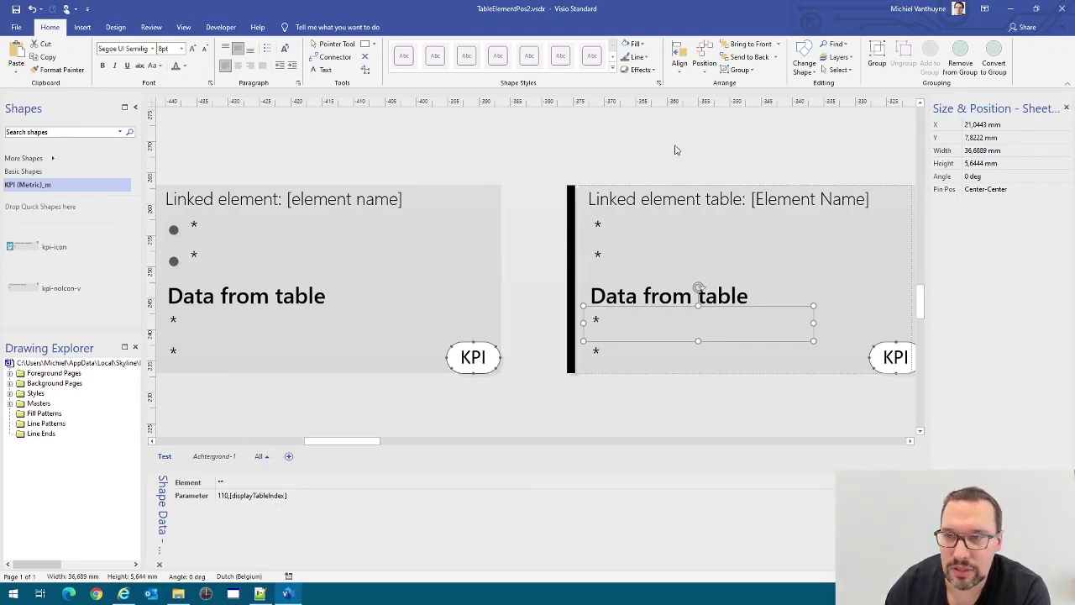
Close the TableElementPos2 drawing without saving it and return to DataMiner Cube
click(1062, 11)
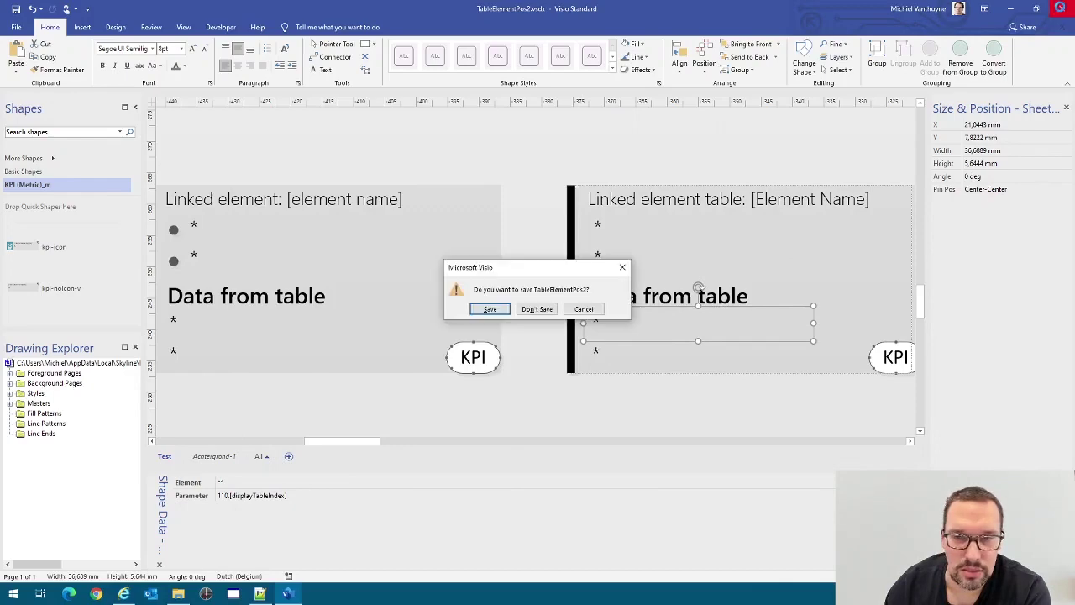
click(530, 311)
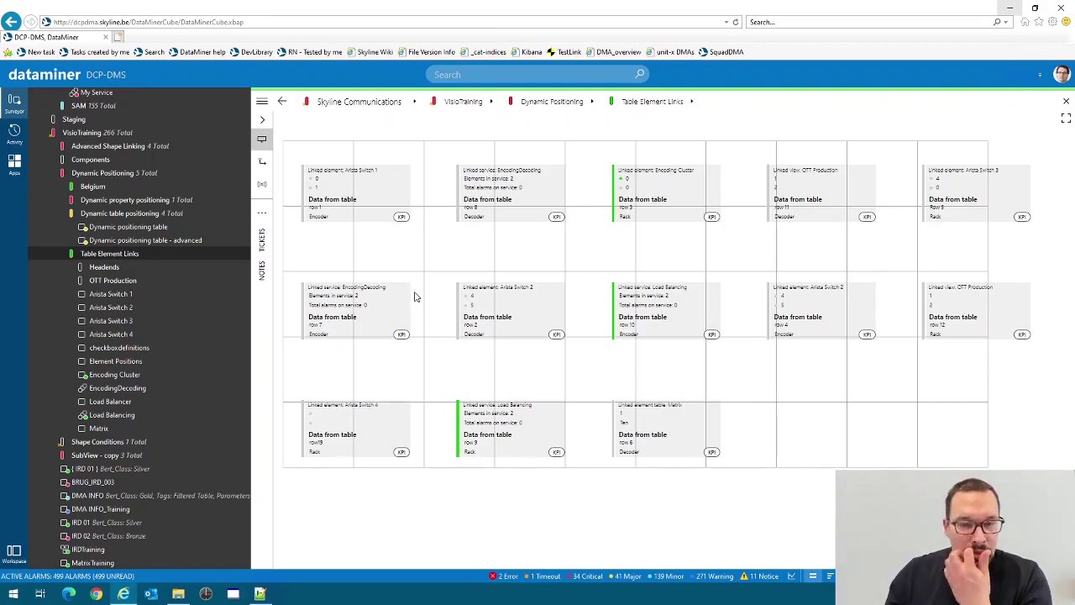
View the KPI details of the row 2 shape linked to Arista Switch 2, and close the details window
click(555, 336)
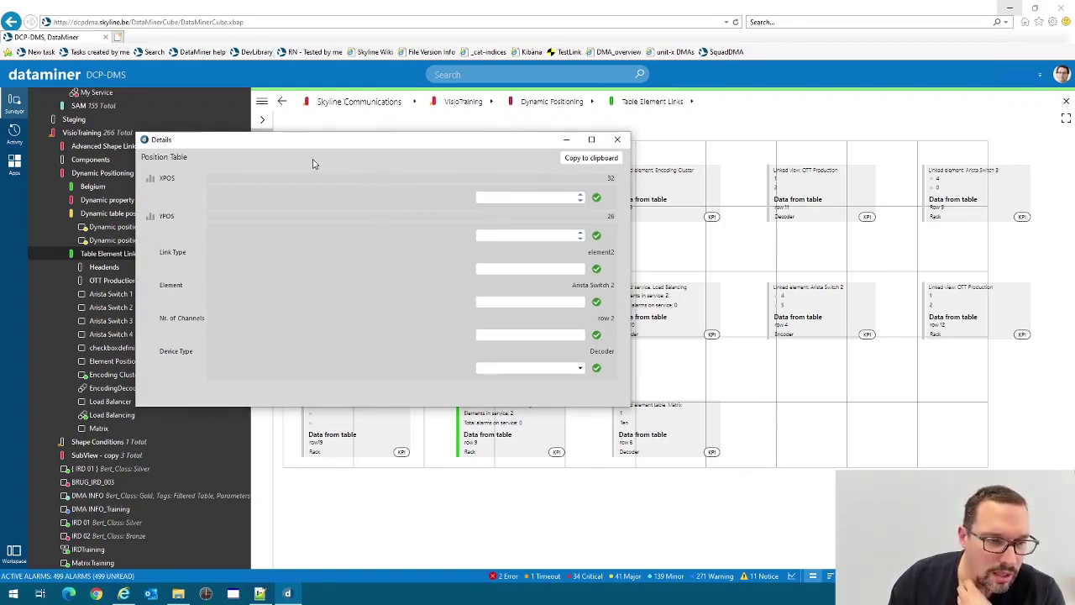
drag(321, 141, 387, 149)
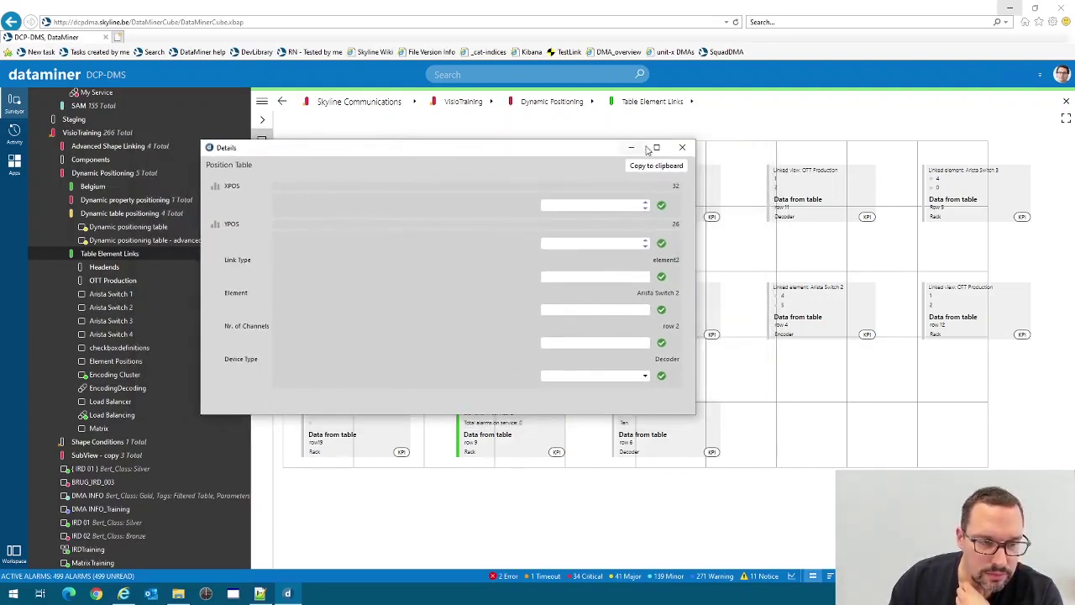
click(682, 147)
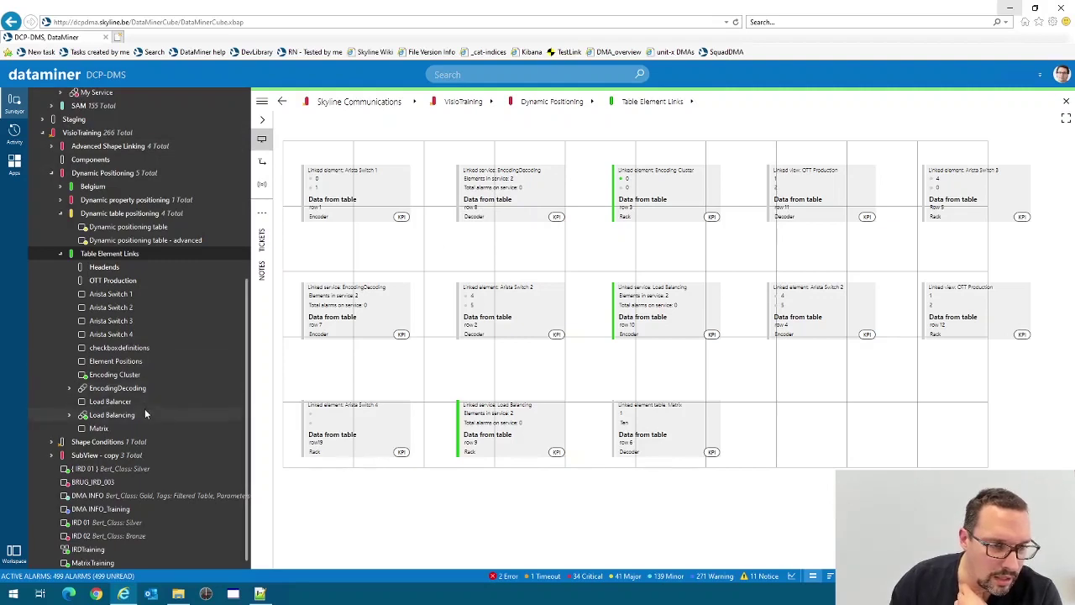
Examine the Position Table of the Element Positions element and return to the Table Element Links view
click(108, 361)
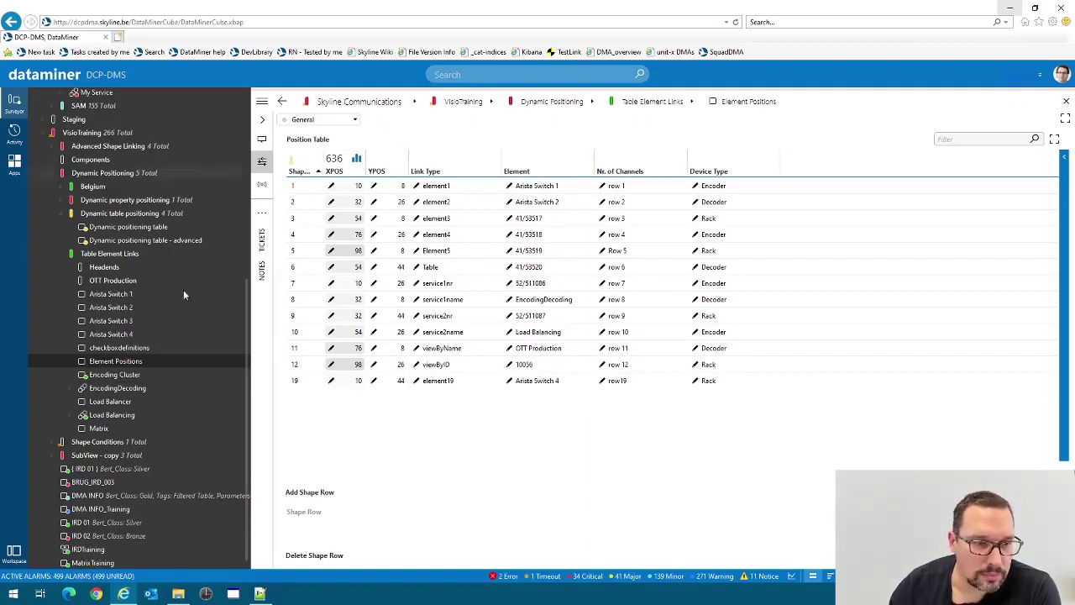
click(101, 254)
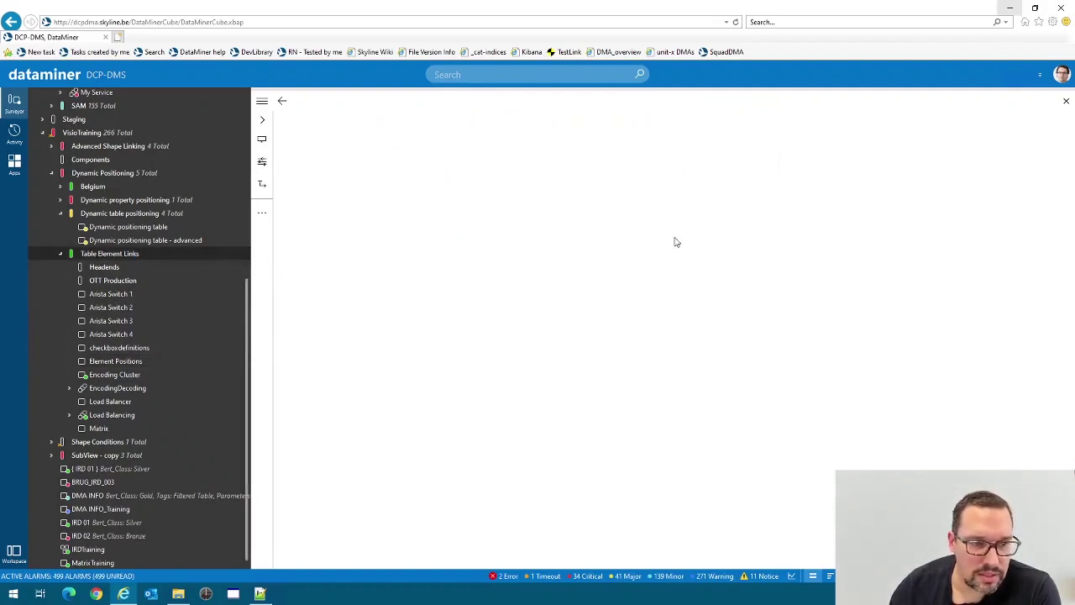